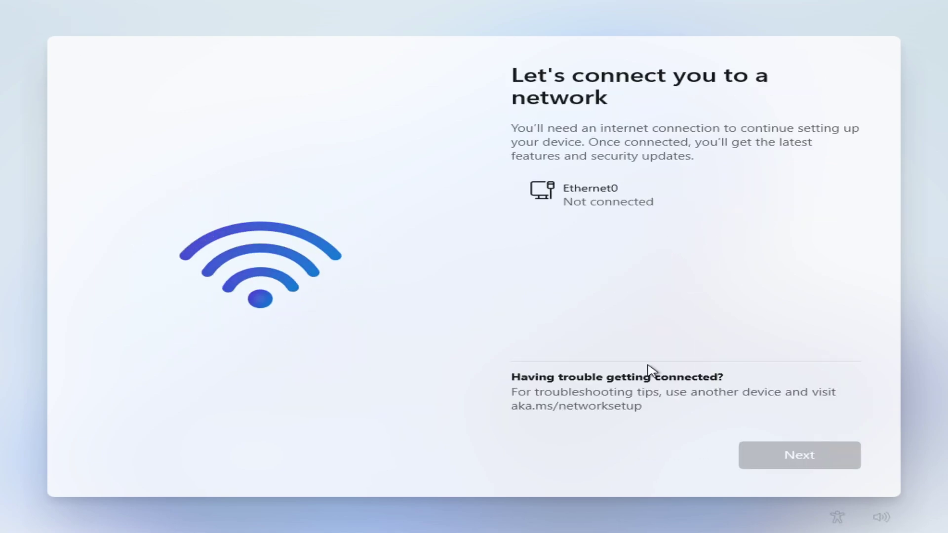
# Step: Open a command prompt from the network setup page, then confirm United States as the region and accept the keyboard layout choices
pyautogui.hotkey('shift', 'F10')
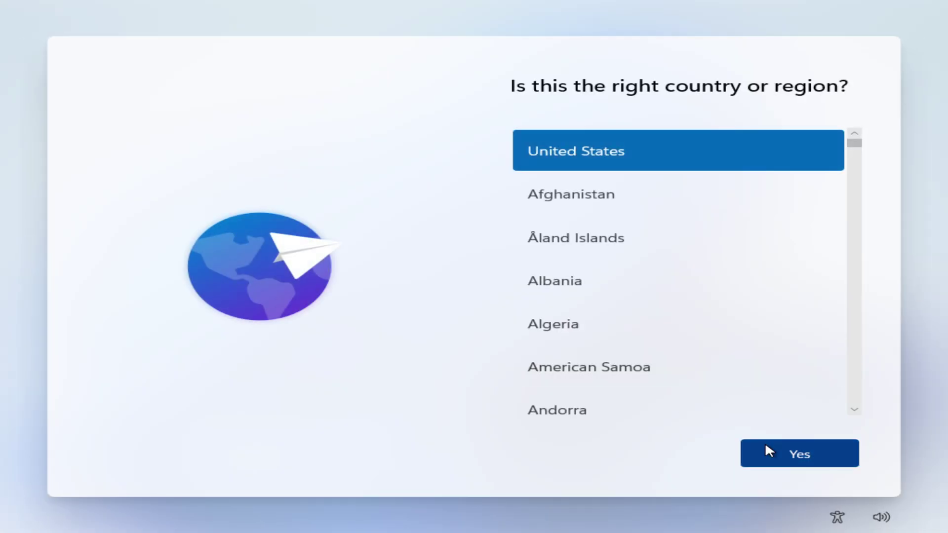
pyautogui.click(768, 451)
pyautogui.click(775, 453)
pyautogui.click(673, 458)
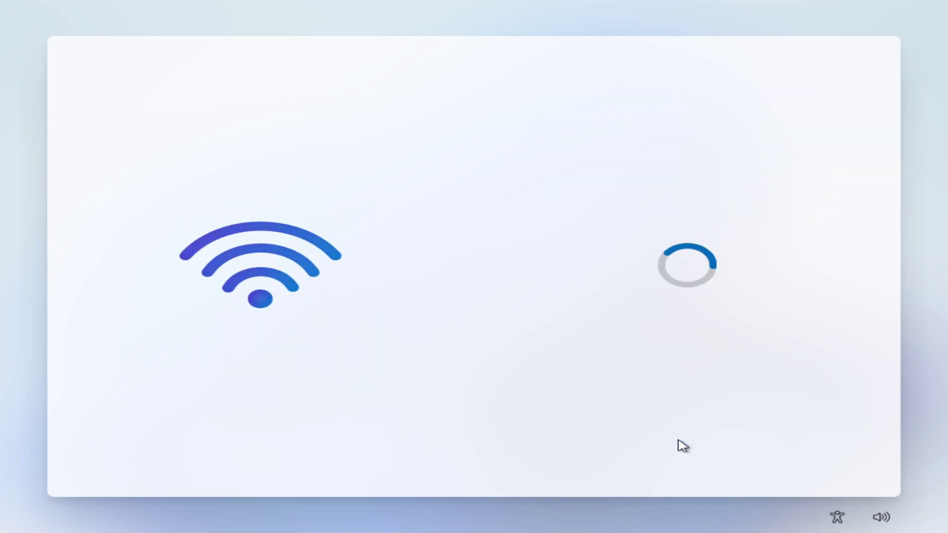
# Step: Create the local account "Come on Windows" without a password and accept the privacy settings
pyautogui.write('Come on')
pyautogui.press('Return')
pyautogui.press('Return')
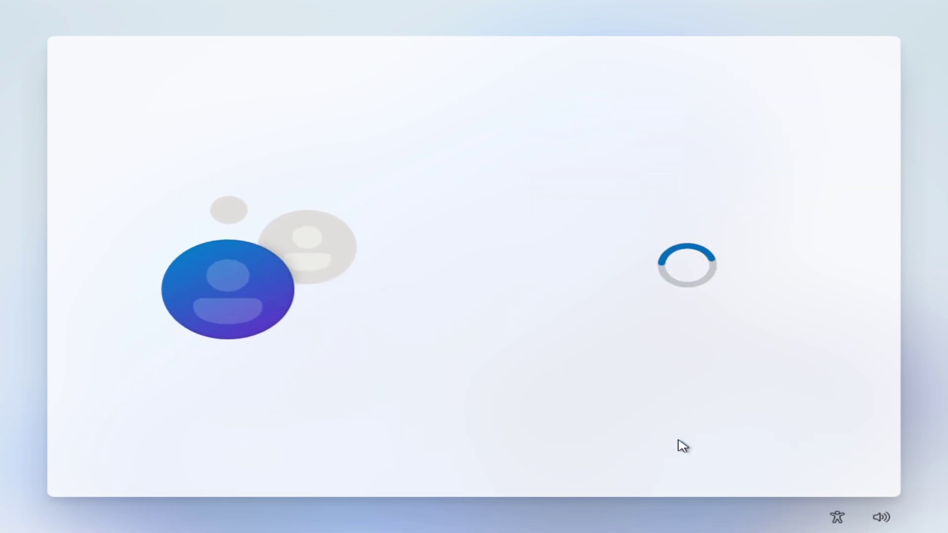
pyautogui.scroll(-10, 544, 307)
pyautogui.click(769, 454)
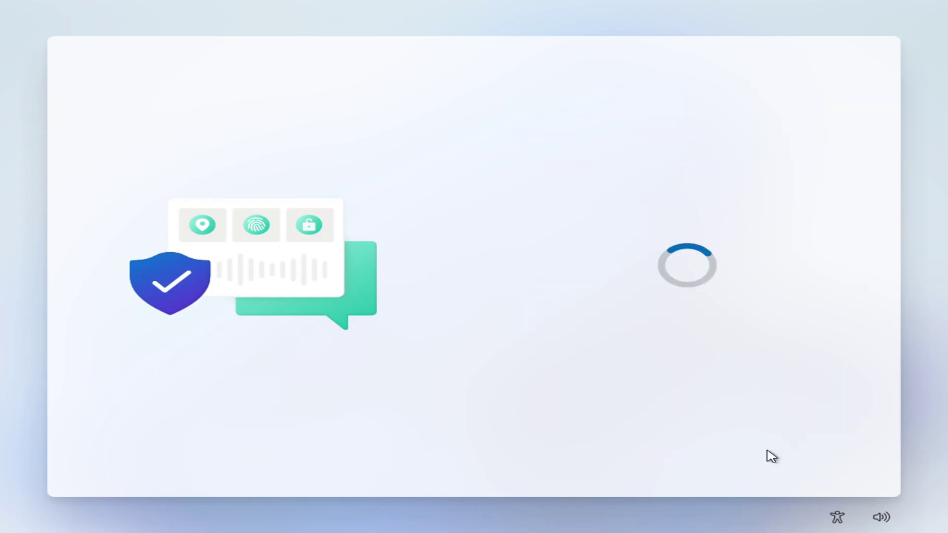
# Step: Open the virtual machine's hardware settings, select the Network Adapter and apply the settings
pyautogui.click(139, 5)
pyautogui.click(148, 102)
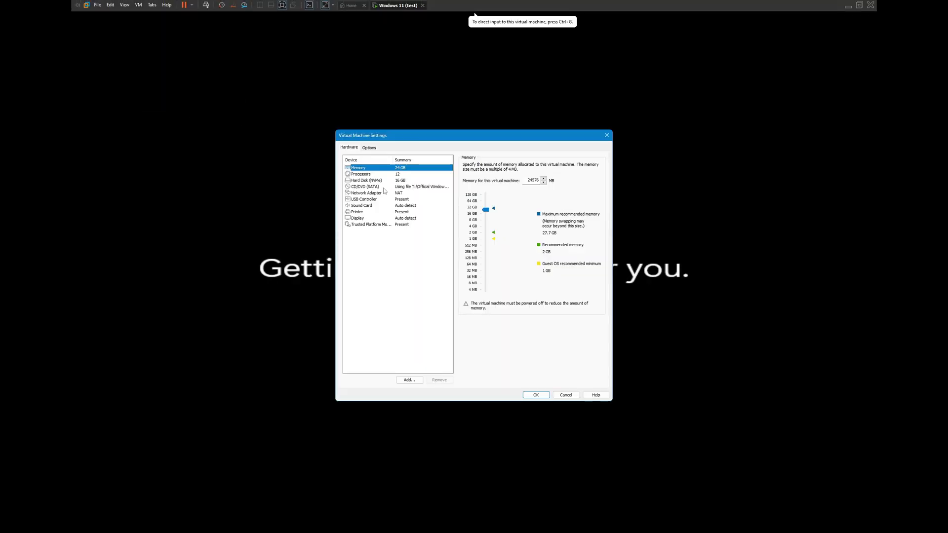
pyautogui.click(375, 193)
pyautogui.click(537, 395)
pyautogui.click(125, 4)
pyautogui.click(132, 24)
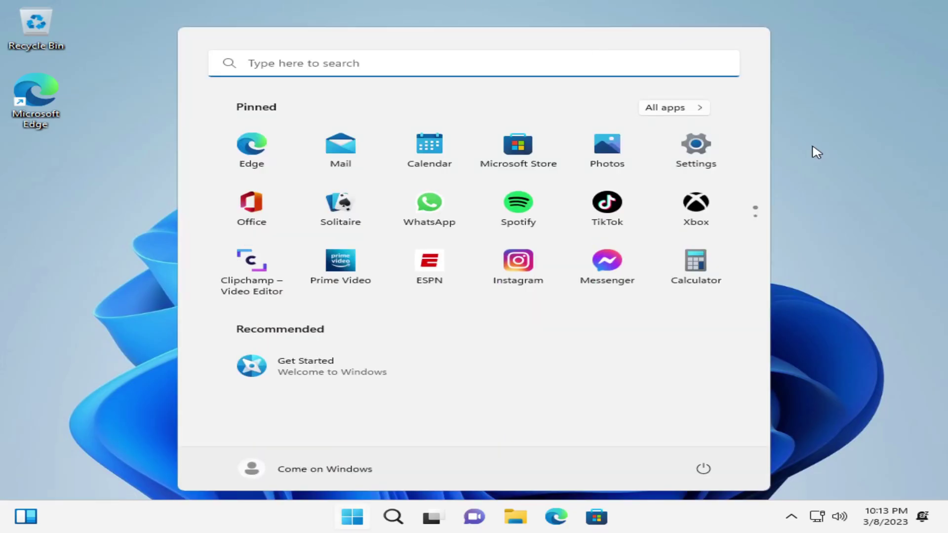
# Step: Mount the VMware Tools disc in the virtual machine and launch its installer from DVD drive D:
pyautogui.click(812, 152)
pyautogui.click(139, 6)
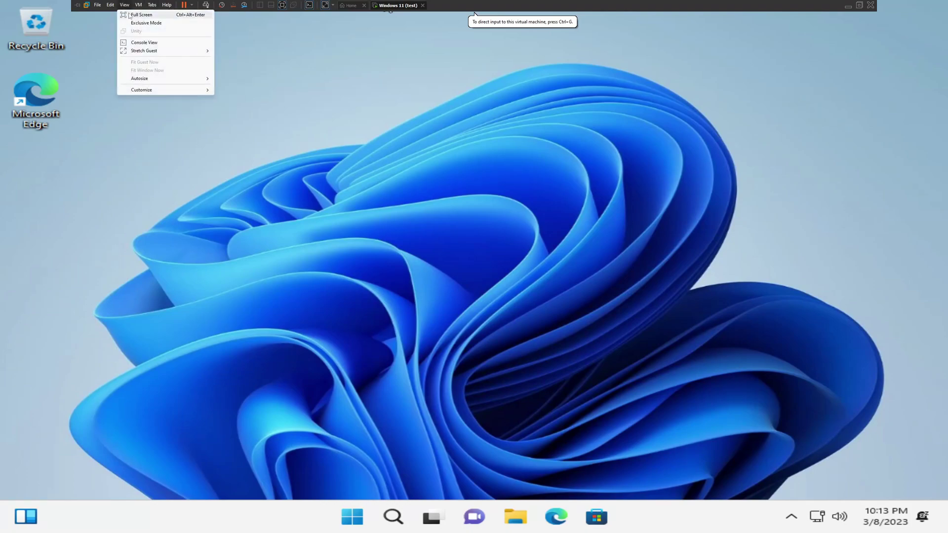
pyautogui.click(515, 517)
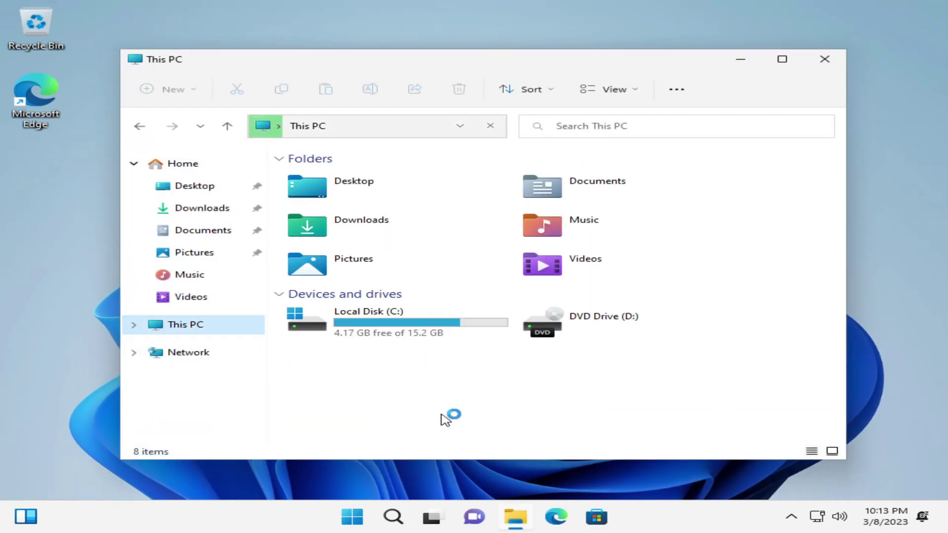
pyautogui.doubleClick(569, 326)
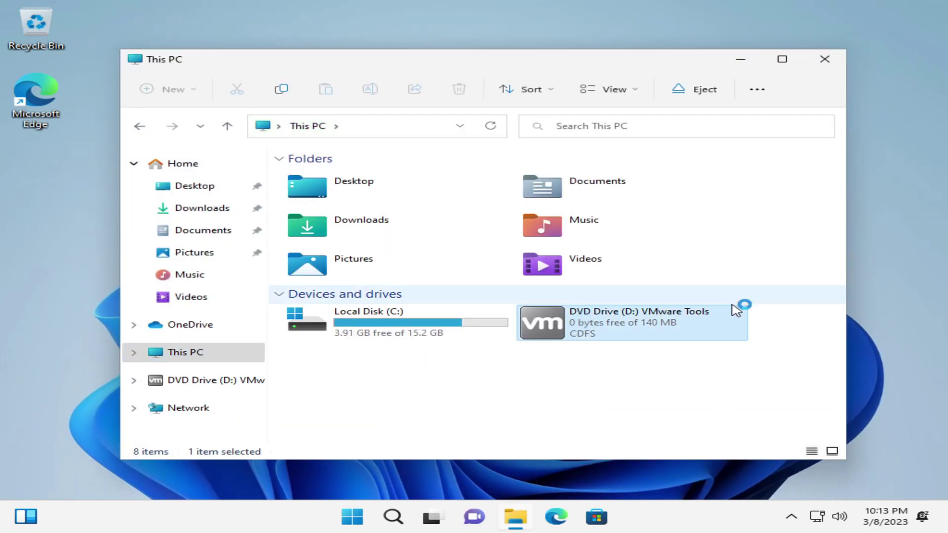
pyautogui.click(447, 348)
pyautogui.click(825, 59)
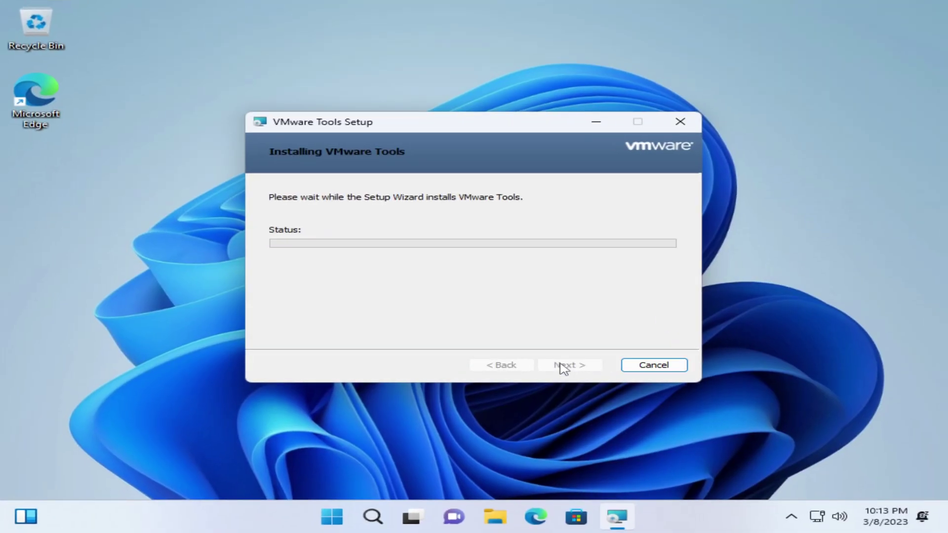
# Step: Set the display resolution to 2560 × 1440 and restart the system to finish the VMware Tools installation
pyautogui.rightClick(534, 388)
pyautogui.click(628, 330)
pyautogui.click(679, 379)
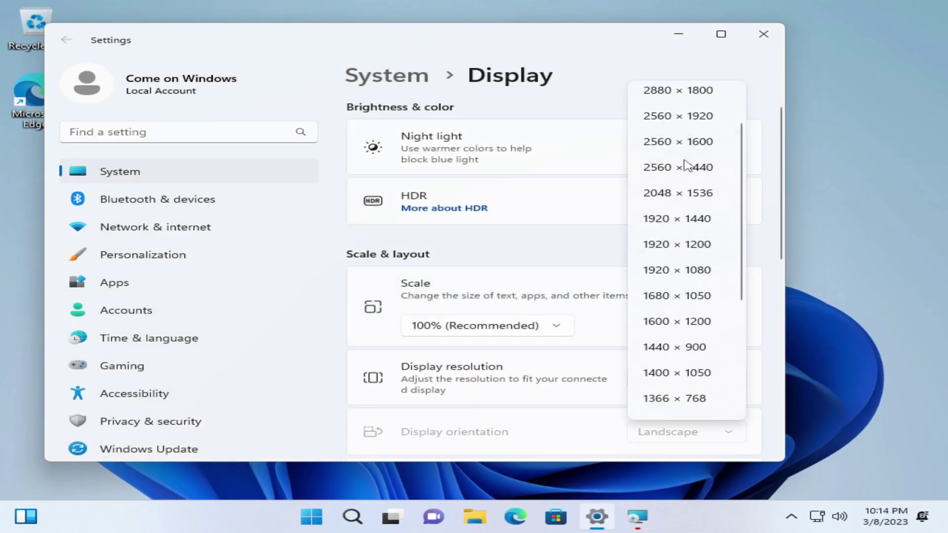
pyautogui.click(687, 221)
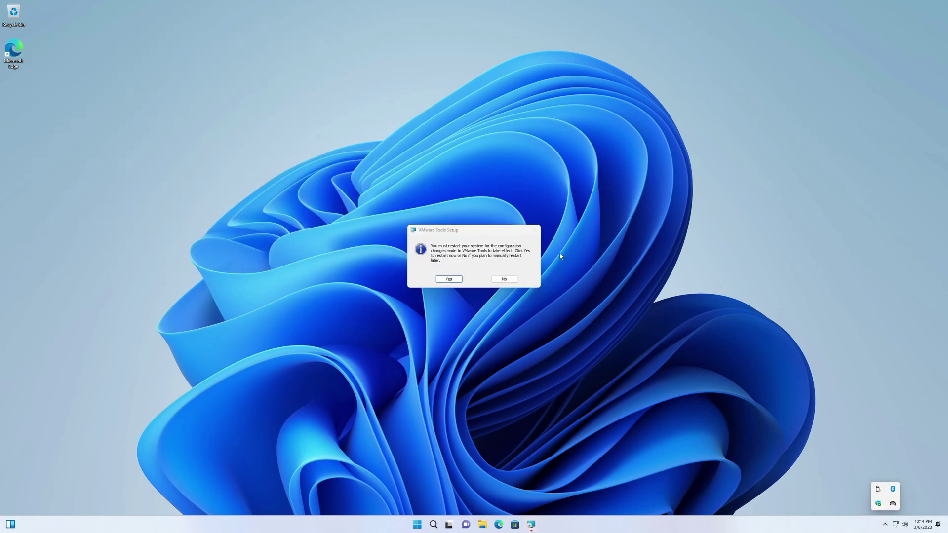
pyautogui.click(449, 281)
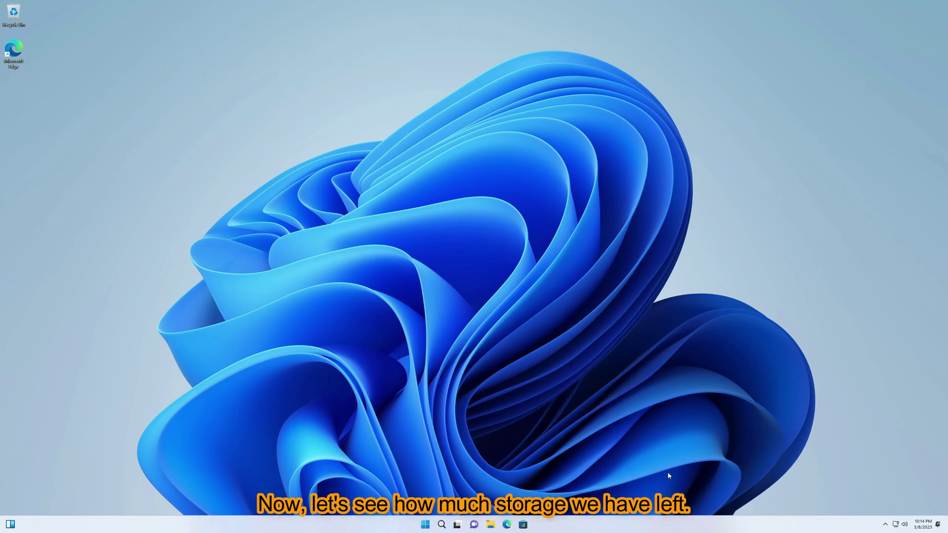
# Step: Check the free space on Local Disk (C:) under This PC and close the window
pyautogui.click(491, 524)
pyautogui.click(297, 307)
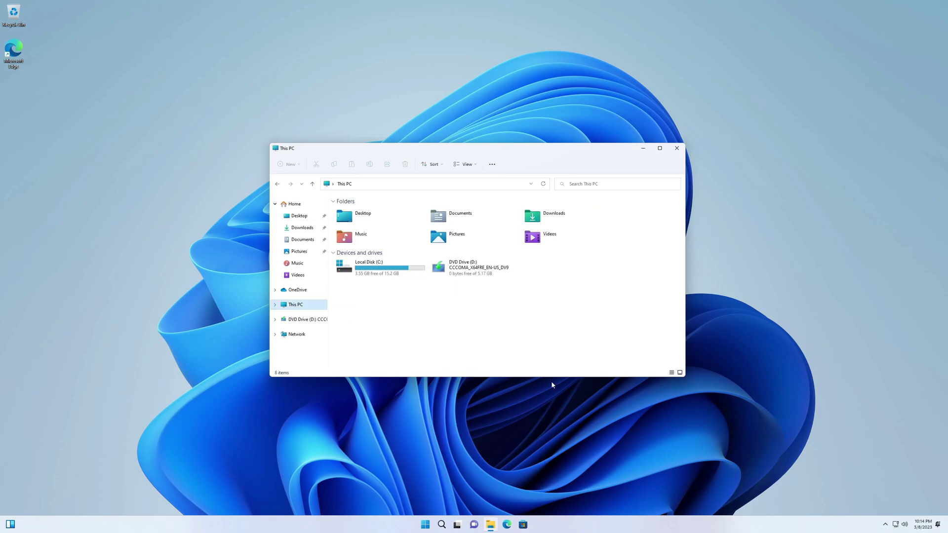
pyautogui.click(390, 275)
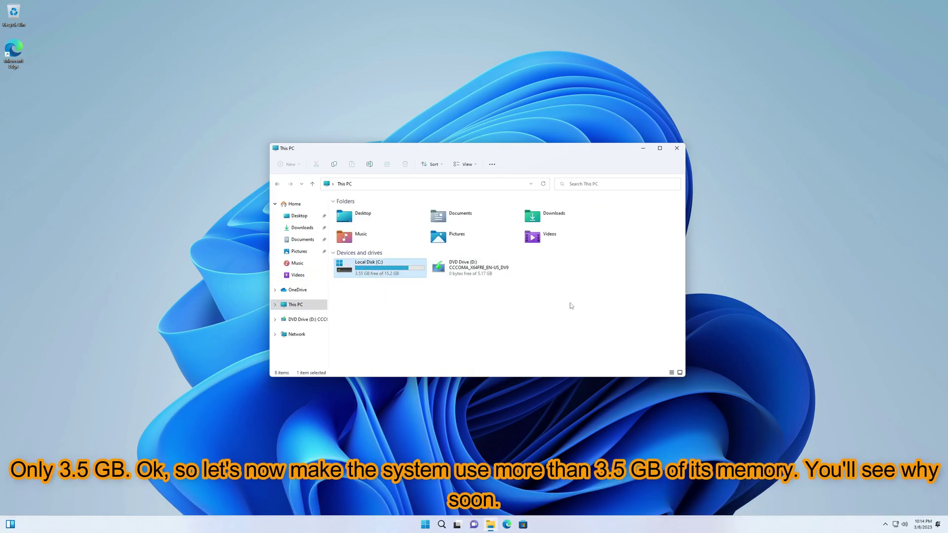
pyautogui.click(677, 148)
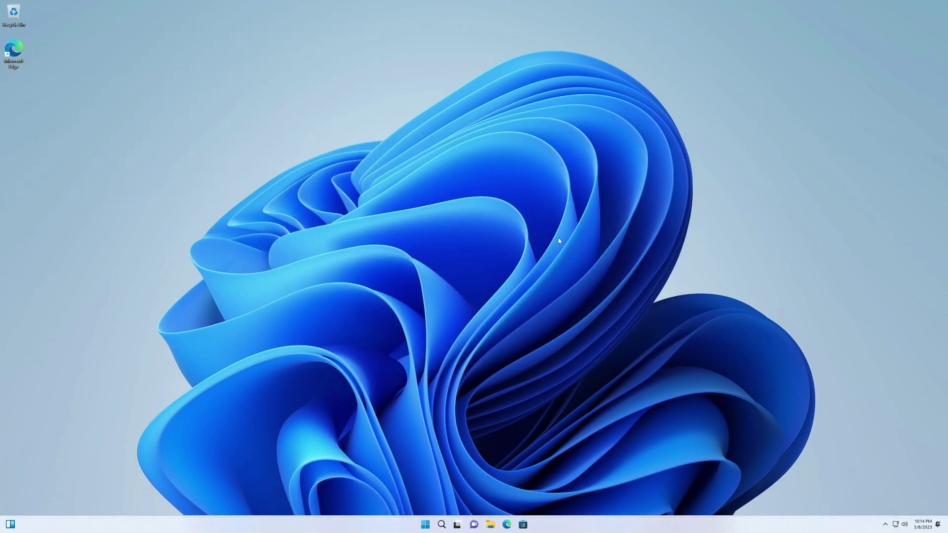
# Step: Open Task Manager, check the memory usage on its performance page and minimize the window
pyautogui.hotkey('ctrl', 'shift', 'Escape')
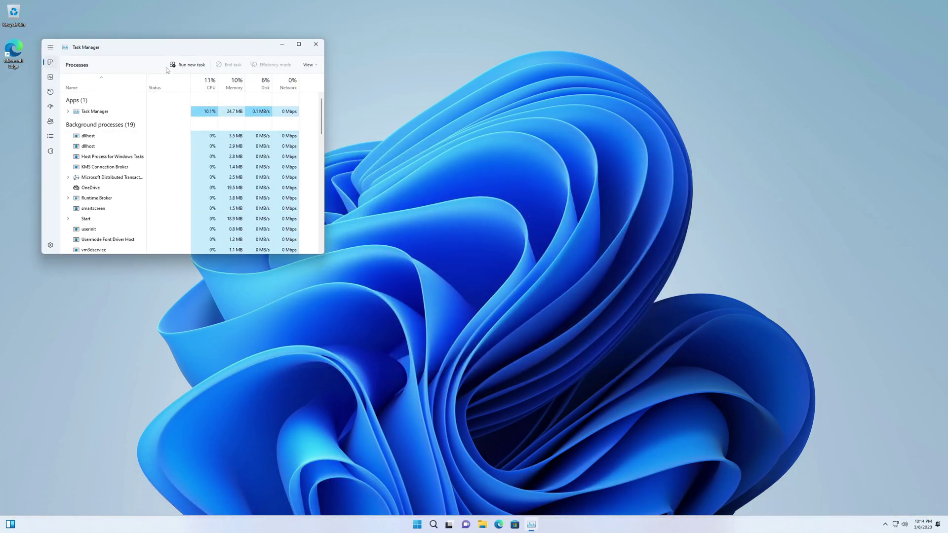
pyautogui.moveTo(155, 47); pyautogui.dragTo(500, 130)
pyautogui.hotkey('ctrl', 'Tab')
pyautogui.click(476, 188)
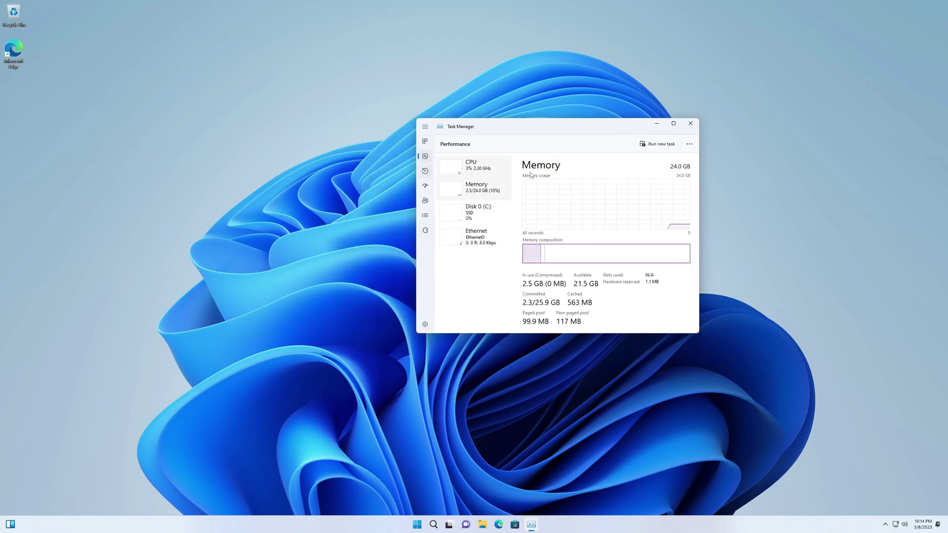
pyautogui.click(657, 123)
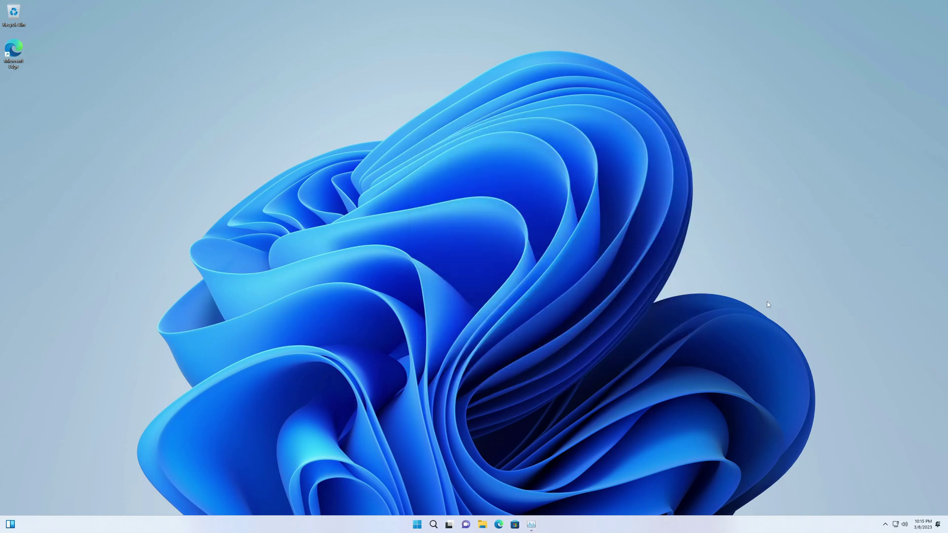
# Step: Launch File Explorer, Microsoft Edge, Microsoft Store, Mail and Calendar so they all run at once
pyautogui.click(484, 525)
pyautogui.click(499, 525)
pyautogui.click(514, 524)
pyautogui.click(417, 525)
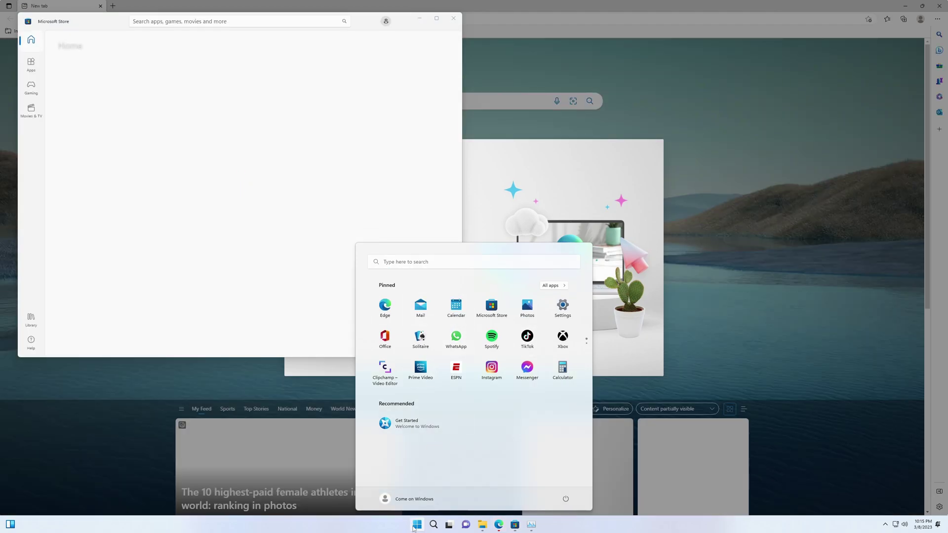
pyautogui.click(421, 305)
pyautogui.click(409, 525)
pyautogui.click(456, 305)
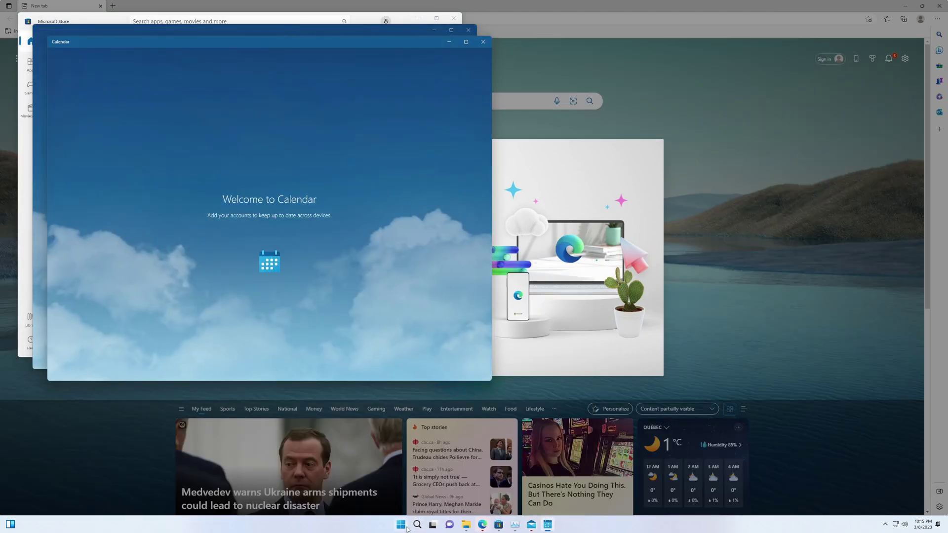
# Step: Launch the pinned Microsoft Store, Photos and Settings apps alongside the open windows
pyautogui.click(405, 526)
pyautogui.click(490, 305)
pyautogui.click(402, 525)
pyautogui.click(525, 305)
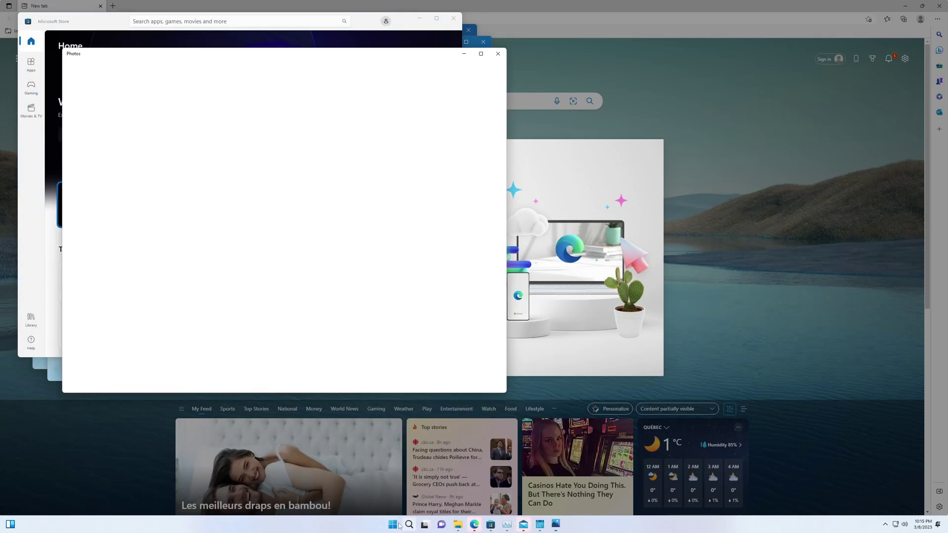
pyautogui.click(399, 526)
pyautogui.click(561, 309)
# Step: Launch the pinned Office and Solitaire apps
pyautogui.click(387, 526)
pyautogui.click(394, 346)
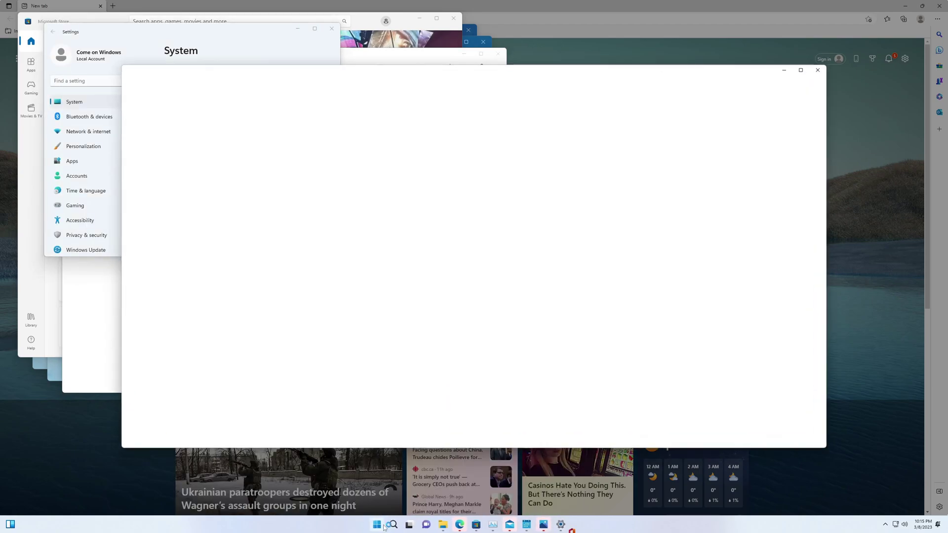
pyautogui.click(385, 527)
pyautogui.click(421, 336)
# Step: Launch the pinned WhatsApp, Spotify, TikTok, Xbox and Clipchamp apps
pyautogui.click(368, 524)
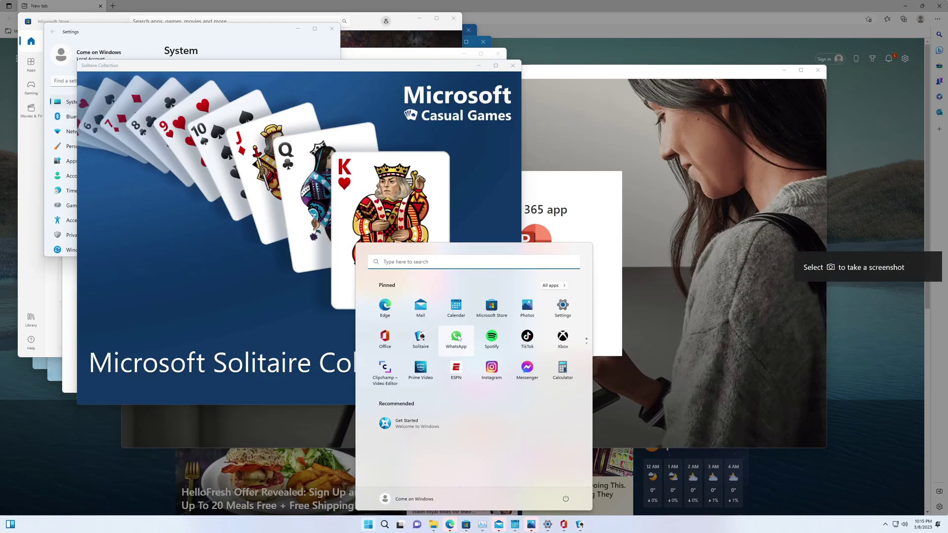
pyautogui.click(457, 336)
pyautogui.click(499, 343)
pyautogui.click(530, 341)
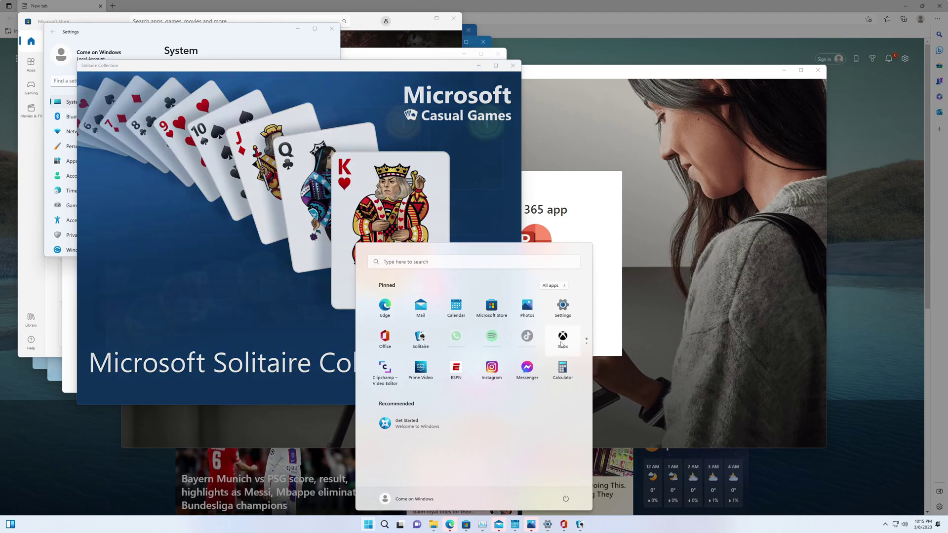
pyautogui.click(562, 340)
pyautogui.click(363, 525)
pyautogui.click(385, 371)
# Step: Launch the pinned Prime Video, ESPN, Instagram, Messenger and Calculator apps
pyautogui.click(360, 525)
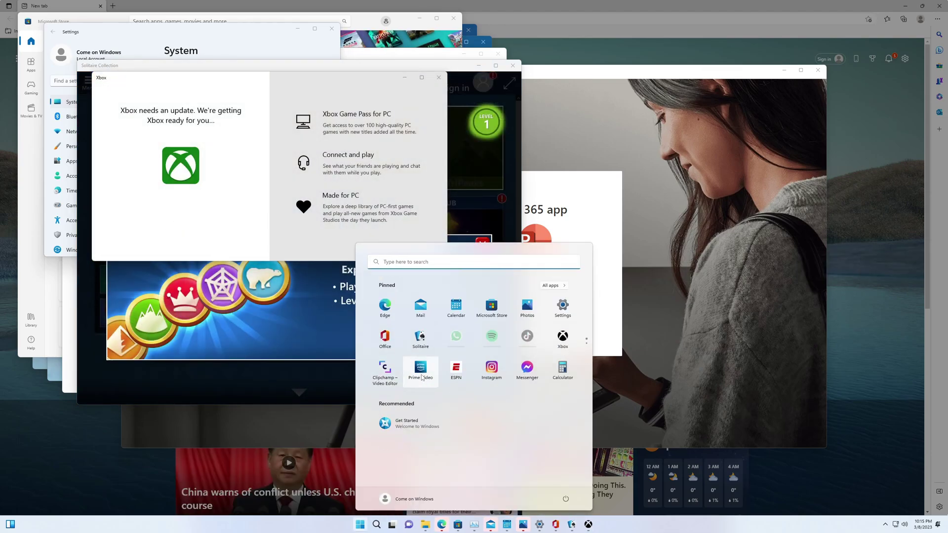
pyautogui.click(420, 368)
pyautogui.click(456, 368)
pyautogui.click(527, 368)
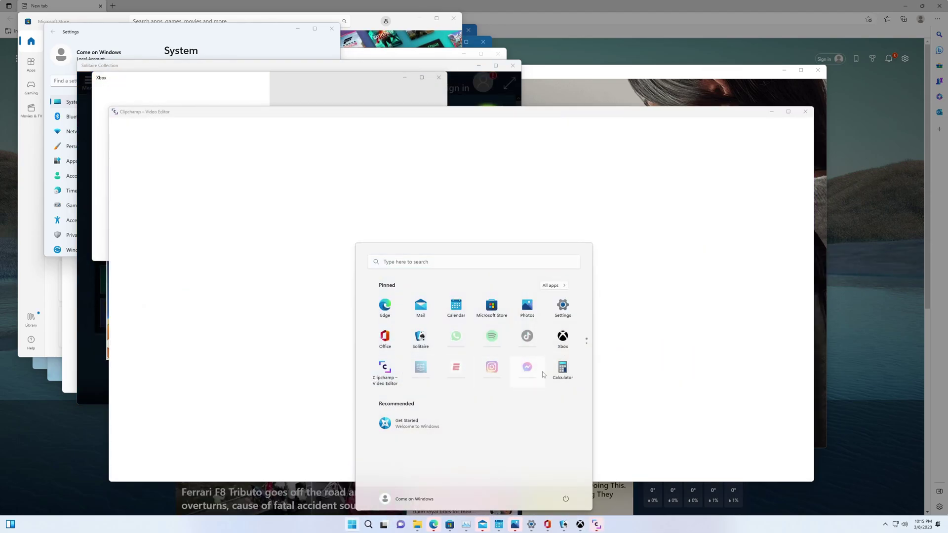
pyautogui.click(563, 368)
# Step: Launch Clock and Notepad from the second page of pinned apps
pyautogui.click(344, 524)
pyautogui.scroll(-1, 410, 317)
pyautogui.click(385, 309)
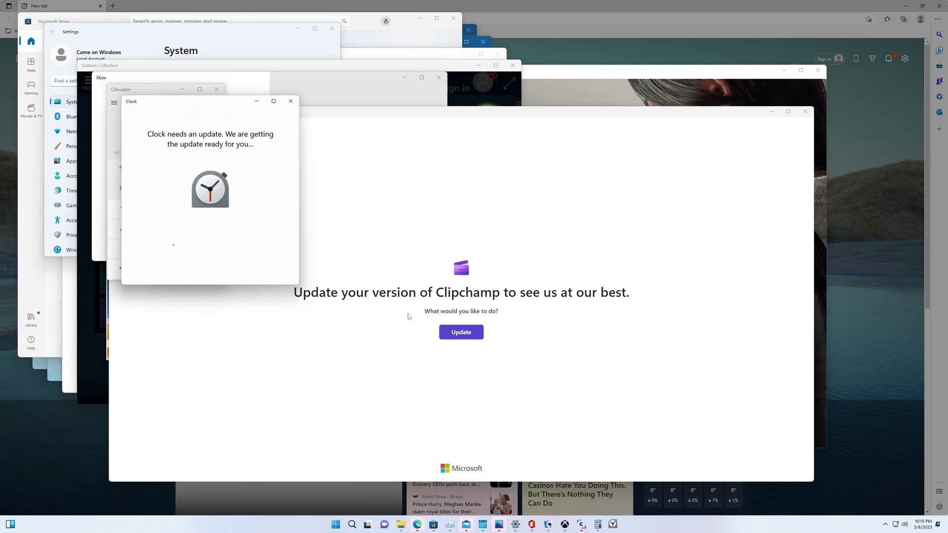
pyautogui.press('super')
pyautogui.scroll(-1, 435, 311)
pyautogui.click(421, 309)
# Step: Launch Paint, Movies & TV and Tips from the second page of pinned apps
pyautogui.press('super')
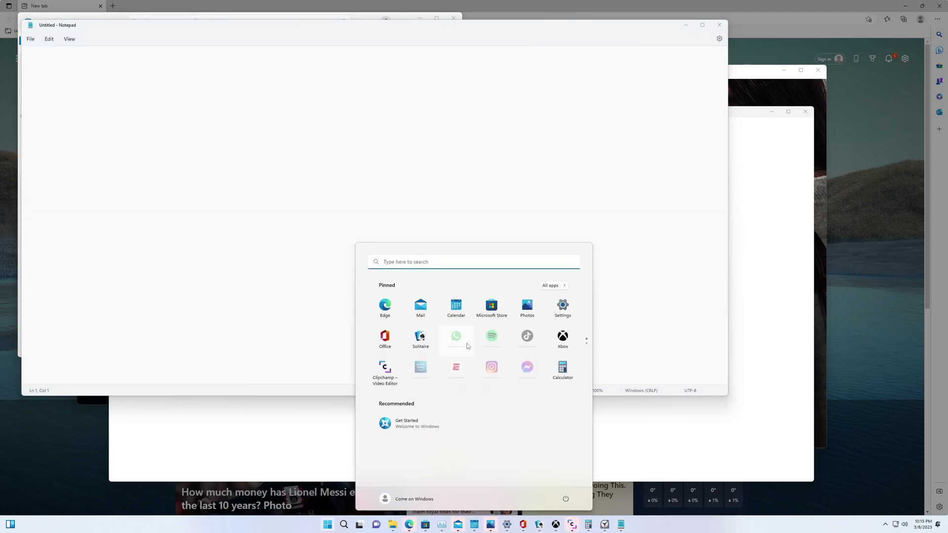
pyautogui.scroll(-1, 463, 340)
pyautogui.click(452, 312)
pyautogui.press('super')
pyautogui.scroll(-1, 490, 322)
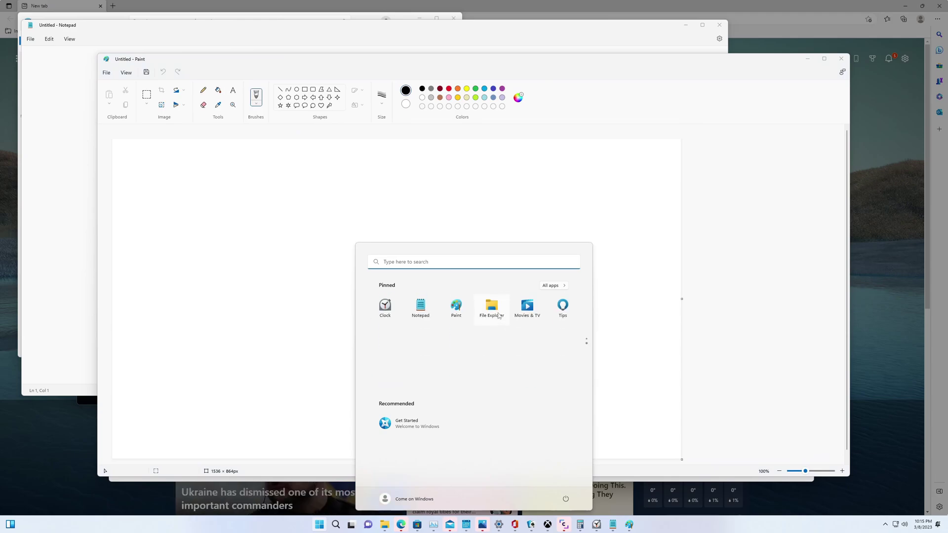
pyautogui.click(526, 308)
pyautogui.press('super')
pyautogui.click(562, 307)
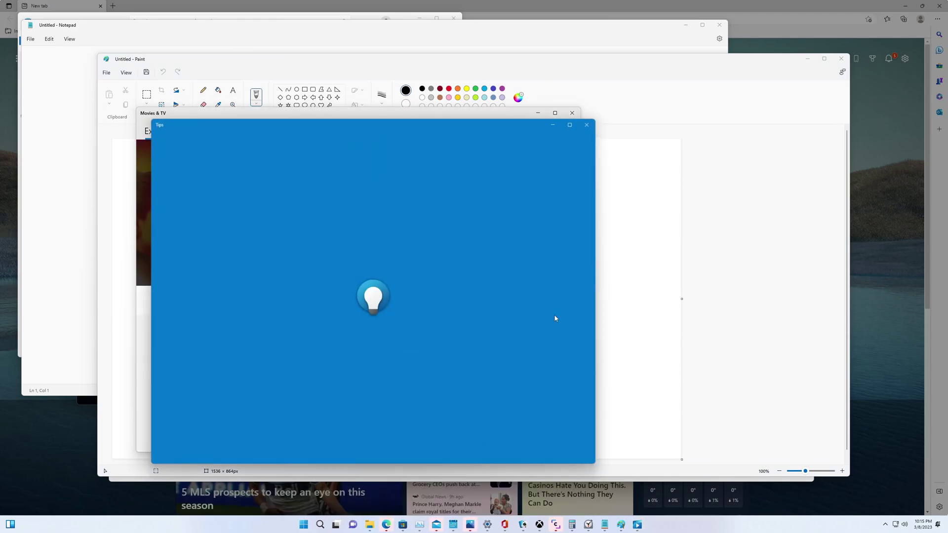
# Step: Bring Microsoft Edge forward and get through its first-run prompts without importing browsing data from Google
pyautogui.click(386, 525)
pyautogui.click(408, 331)
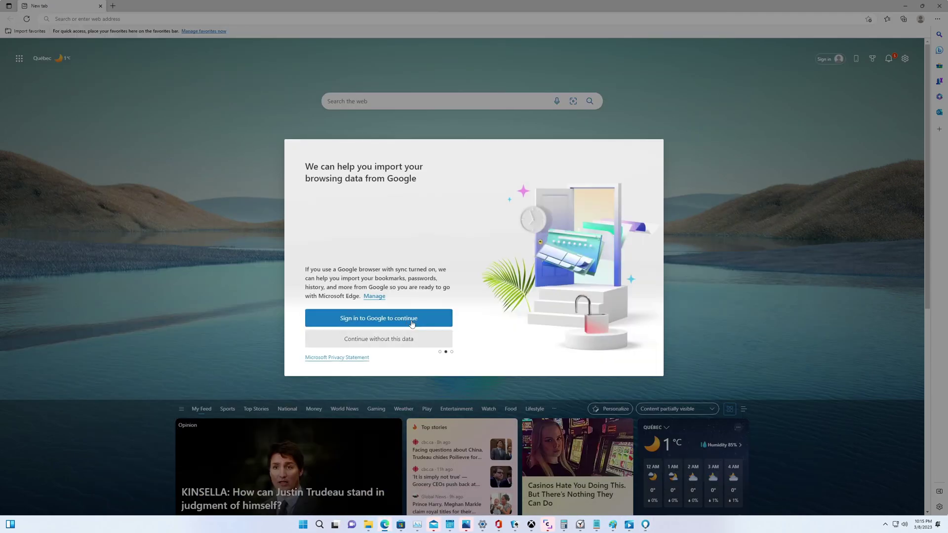
pyautogui.click(393, 336)
pyautogui.click(359, 334)
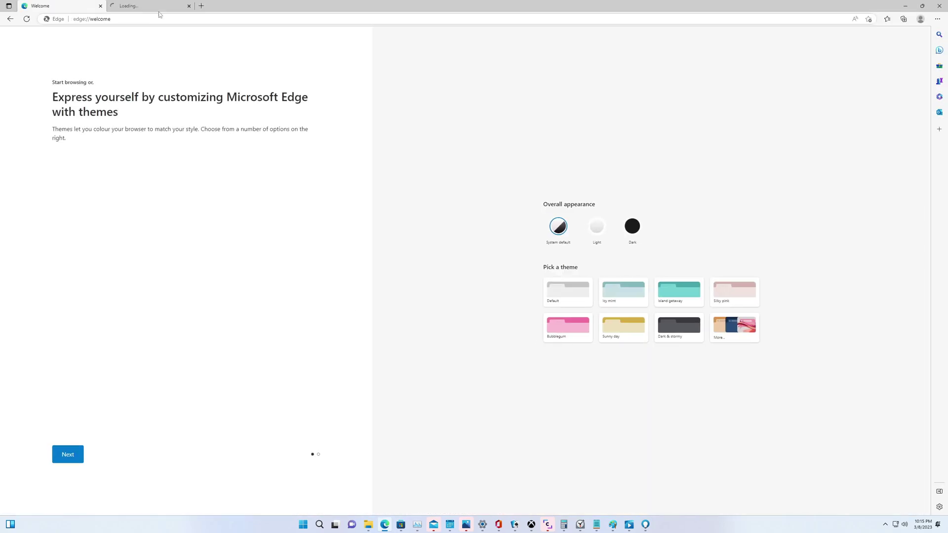
pyautogui.write('discord.')
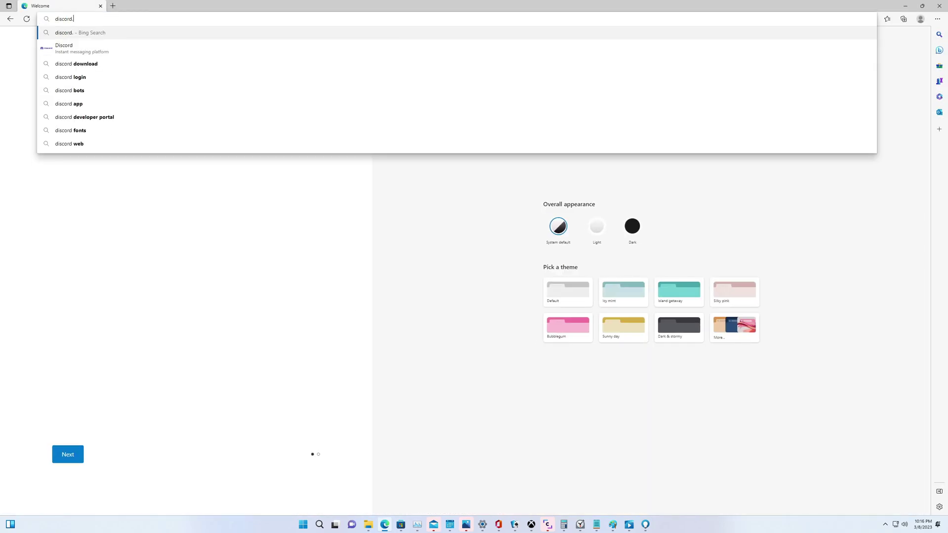
pyautogui.write('com')
pyautogui.press('Return')
pyautogui.hotkey('ctrl', 't')
pyautogui.write('www.youtube.com')
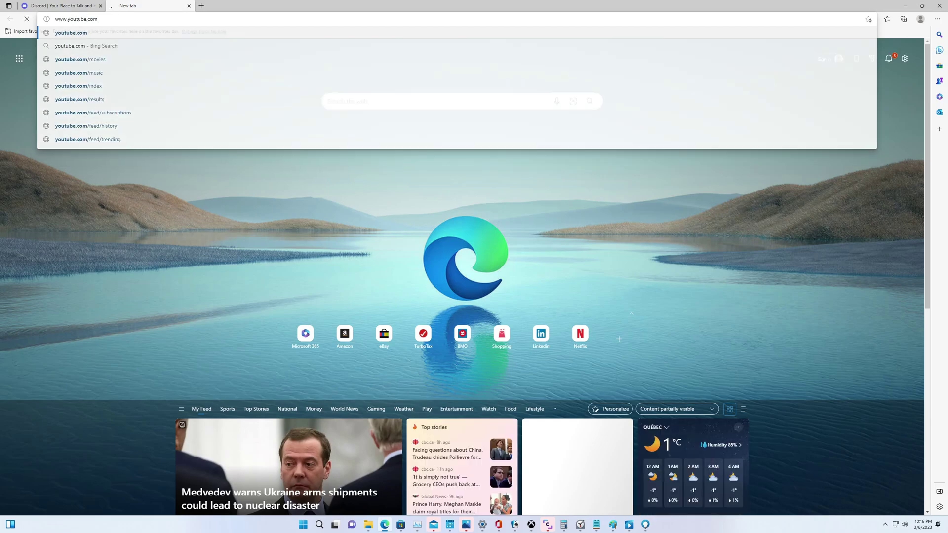
# Step: Finish loading YouTube, and open google.com and Bing each in a new tab
pyautogui.press('Return')
pyautogui.hotkey('ctrl', 't')
pyautogui.write('google.com')
pyautogui.press('Return')
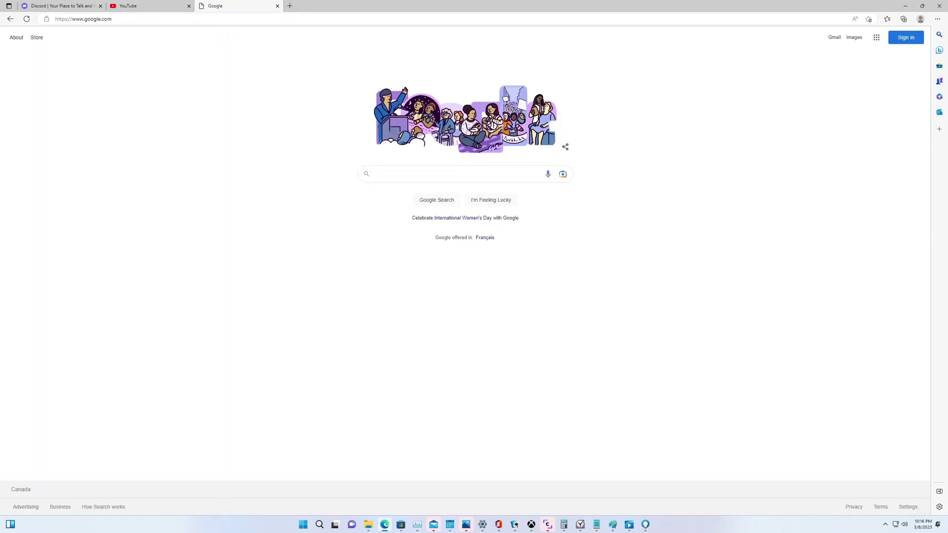
pyautogui.hotkey('ctrl', 't')
pyautogui.write('bing')
pyautogui.press('Return')
pyautogui.hotkey('ctrl', 't')
pyautogui.write('daily')
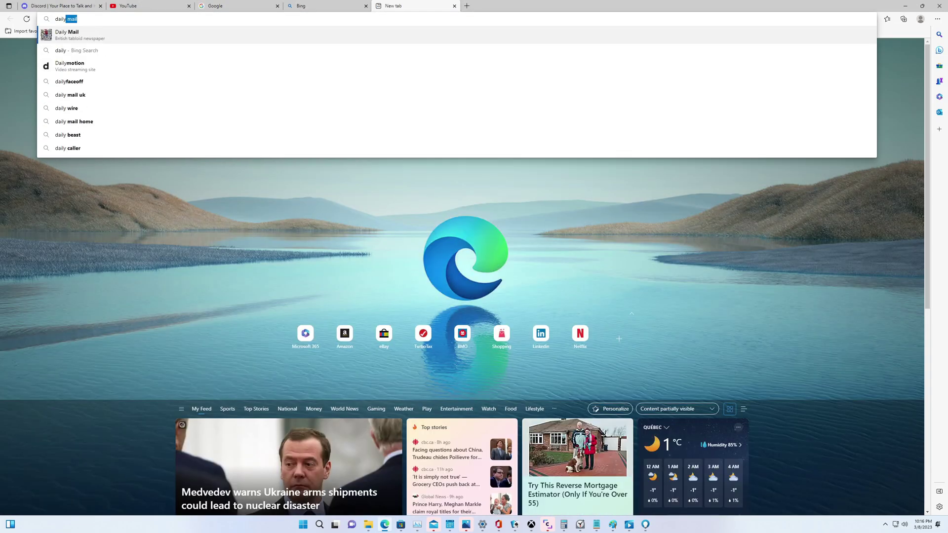
pyautogui.press('Down')
pyautogui.press('Down')
pyautogui.press('Return')
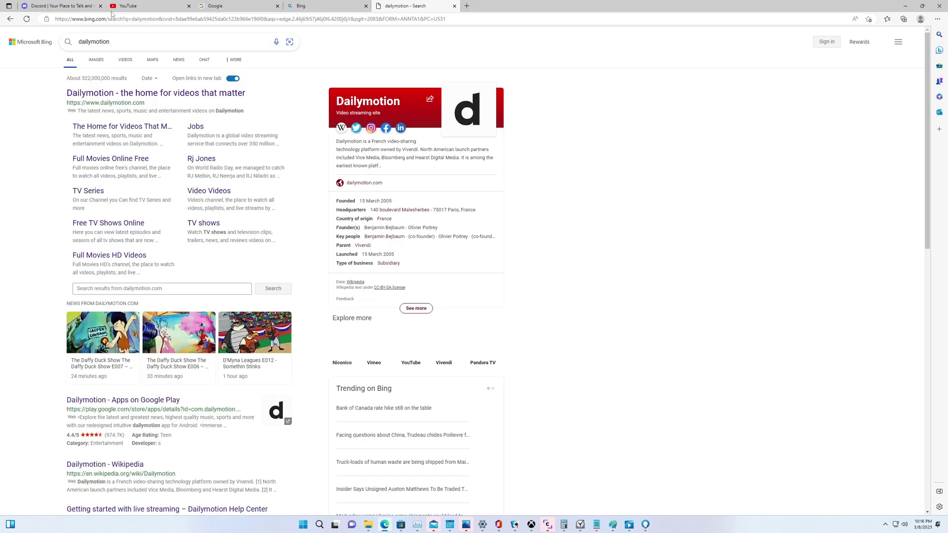
pyautogui.click(88, 111)
# Step: Return to the dailymotion search results tab, search Bing for "chair" there and show the image results
pyautogui.click(400, 4)
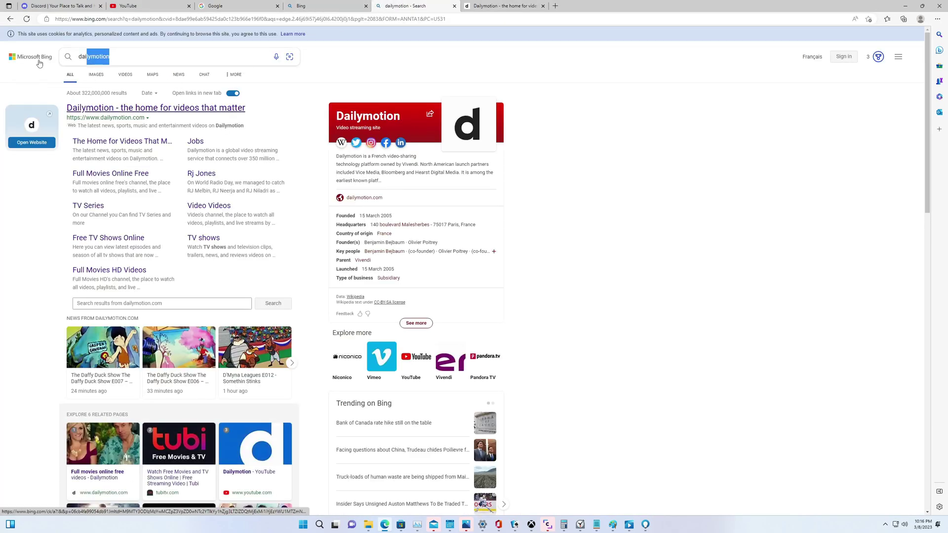
pyautogui.moveTo(39, 63); pyautogui.dragTo(38, 61)
pyautogui.write('chair')
pyautogui.press('Return')
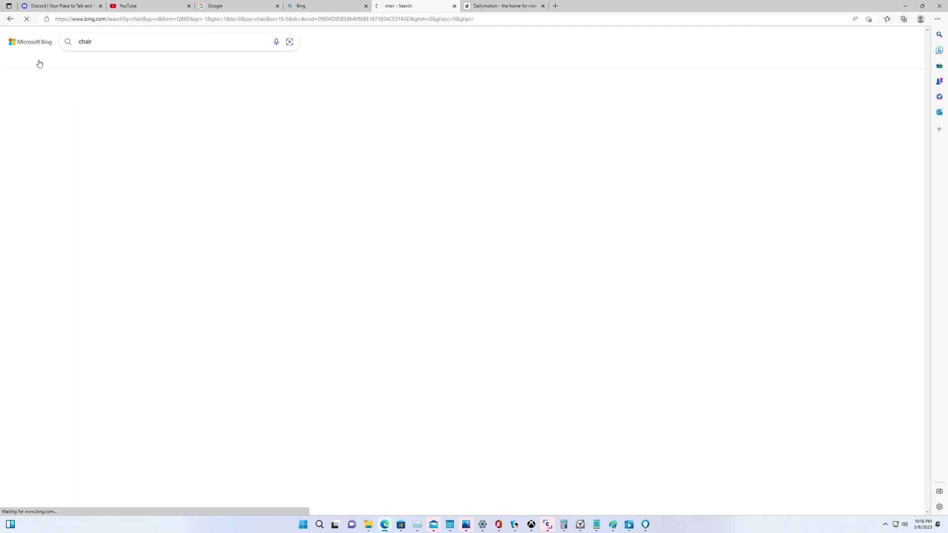
pyautogui.click(132, 61)
# Step: Search for "news" in a new tab and open the CBC News site from the results
pyautogui.hotkey('ctrl', 't')
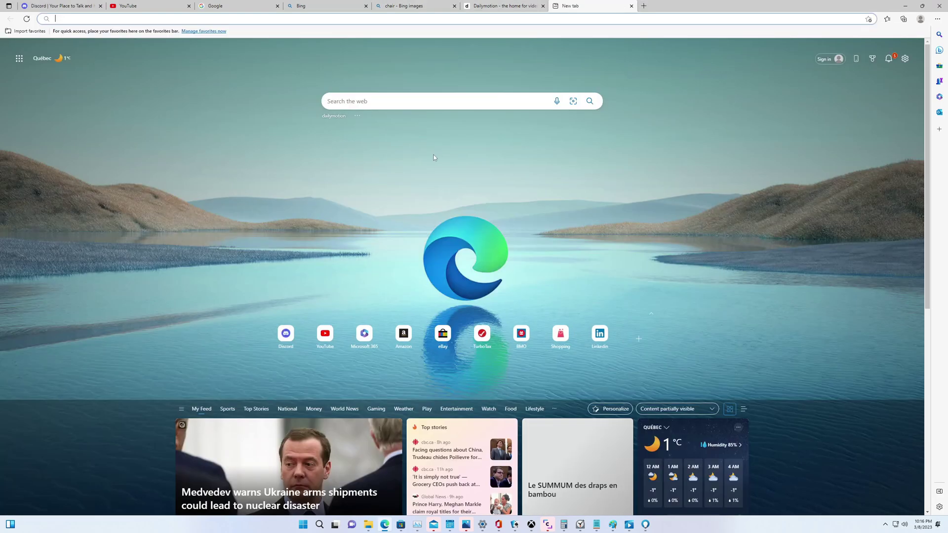
pyautogui.write('news')
pyautogui.press('Return')
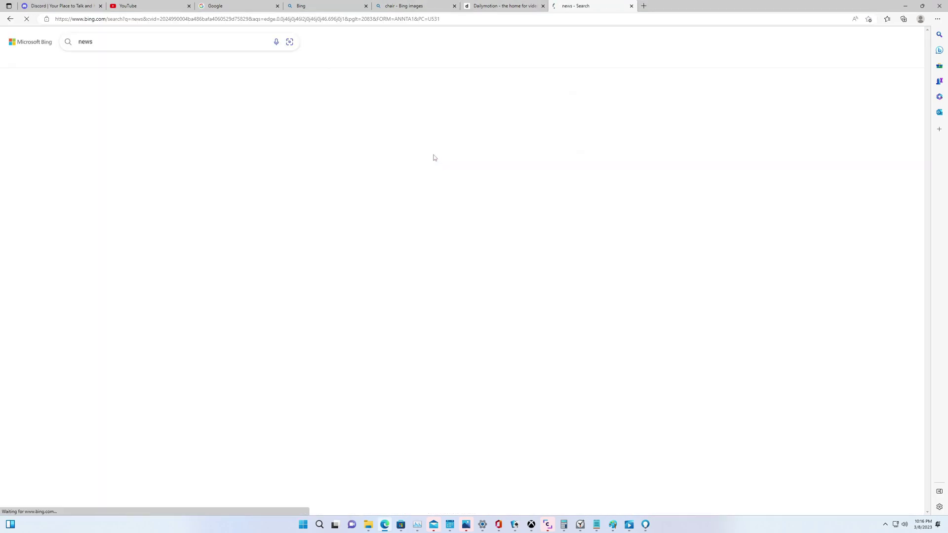
pyautogui.click(110, 245)
# Step: Duplicate the Bing chair images tab over and over until dozens of copies are open
pyautogui.rightClick(420, 5)
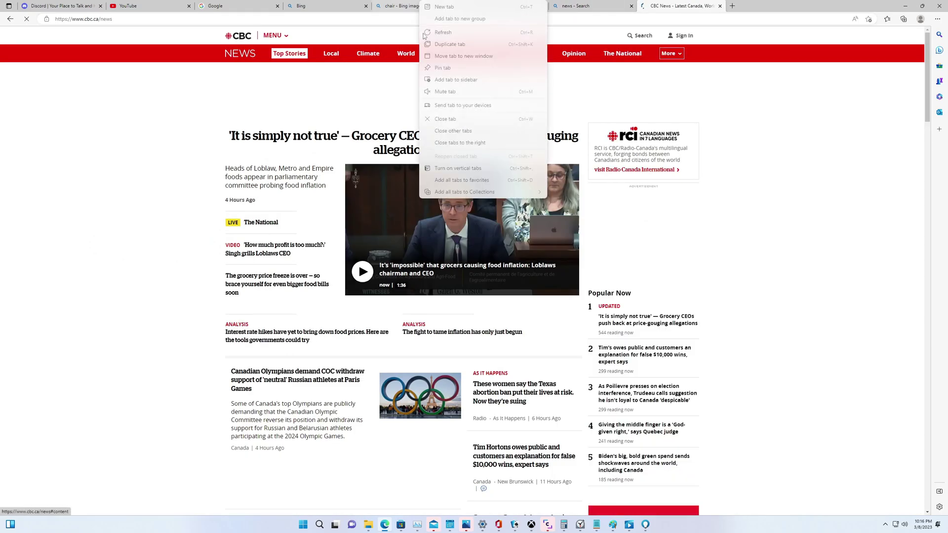
pyautogui.click(445, 45)
pyautogui.rightClick(420, 5)
pyautogui.click(444, 45)
pyautogui.rightClick(415, 5)
pyautogui.click(436, 44)
pyautogui.rightClick(352, 4)
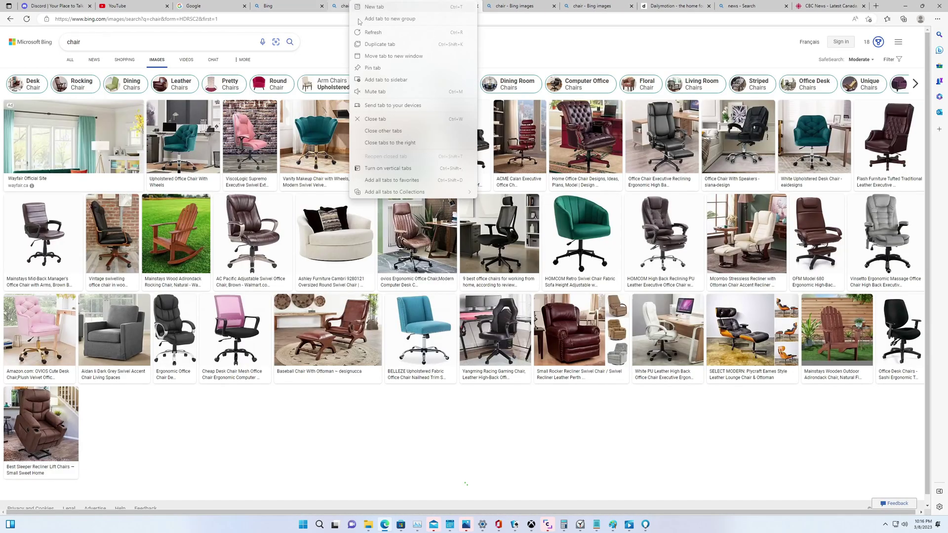
pyautogui.click(376, 44)
pyautogui.rightClick(346, 3)
pyautogui.click(371, 44)
pyautogui.rightClick(329, 3)
pyautogui.click(357, 44)
pyautogui.rightClick(308, 3)
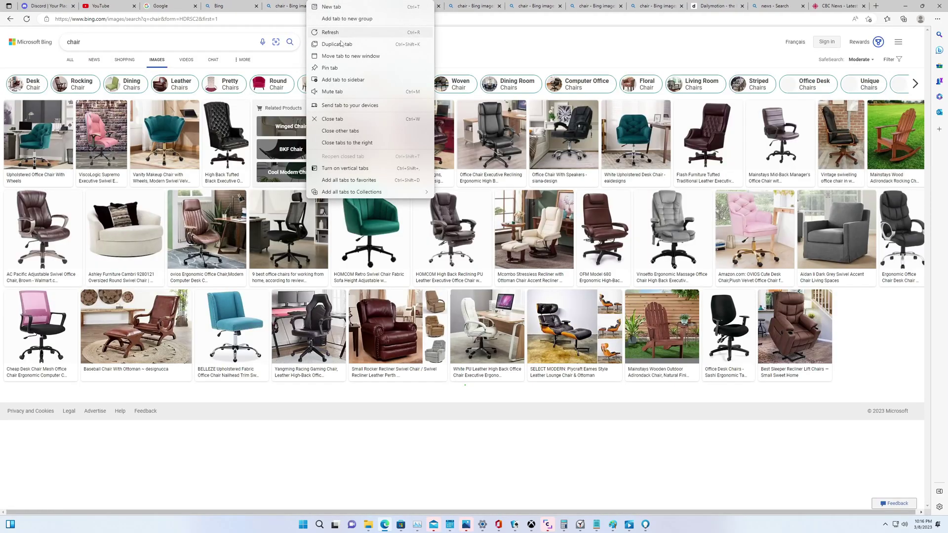
pyautogui.click(330, 44)
pyautogui.rightClick(282, 2)
pyautogui.click(305, 44)
pyautogui.rightClick(304, 2)
pyautogui.rightClick(316, 6)
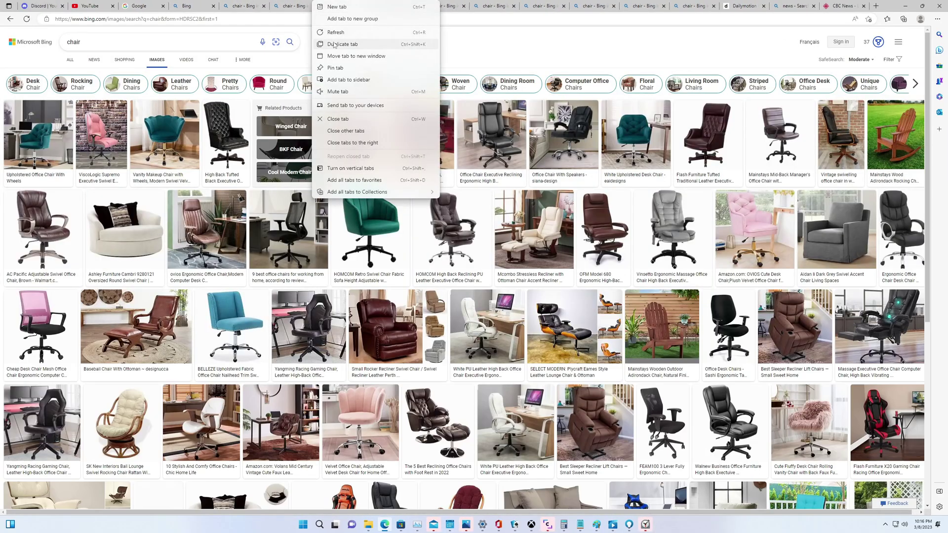
pyautogui.click(341, 54)
pyautogui.rightClick(327, 6)
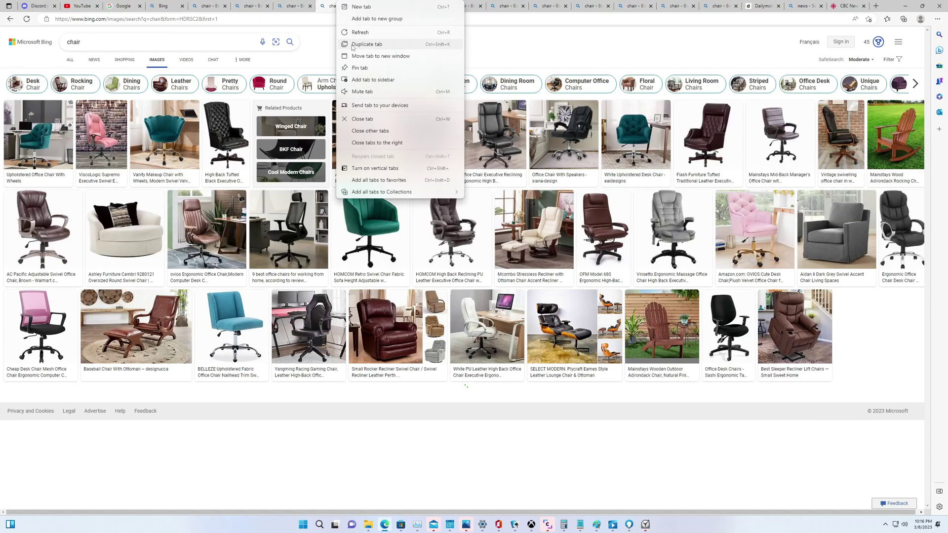
pyautogui.click(352, 54)
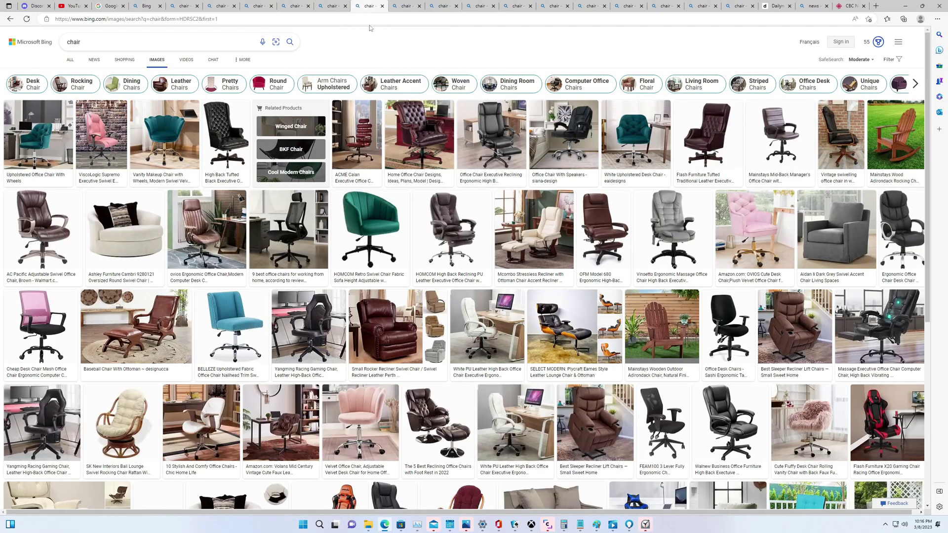
pyautogui.rightClick(393, 8)
pyautogui.click(414, 48)
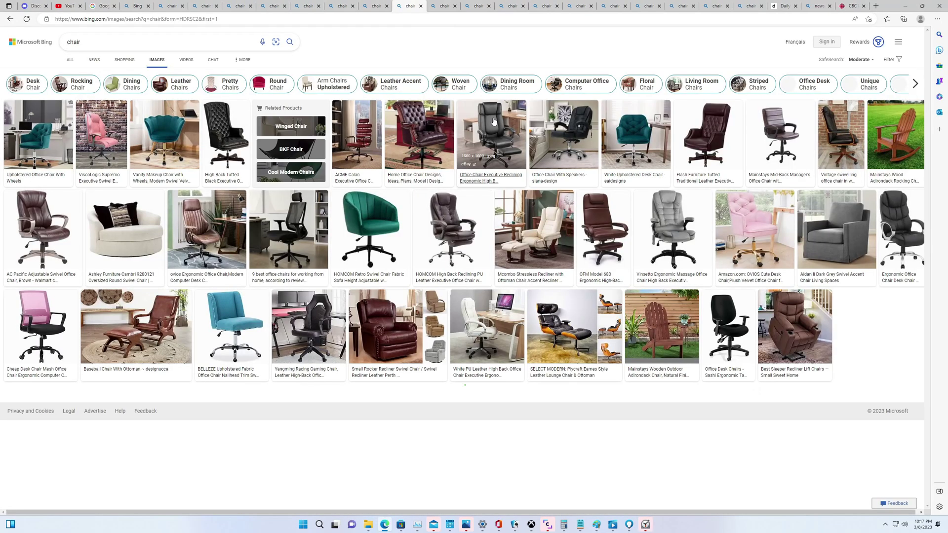
pyautogui.hotkey('ctrl', 'shift', 'k')
pyautogui.hotkey('ctrl', 'shift', 'k')
pyautogui.hotkey('ctrl', 'shift', 'k')
pyautogui.hotkey('ctrl', 'shift', 'k')
pyautogui.hotkey('ctrl', 'shift', 'k')
pyautogui.hotkey('ctrl', 'shift', 'k')
pyautogui.hotkey('ctrl', 'shift', 'k')
pyautogui.hotkey('ctrl', 'shift', 'k')
pyautogui.hotkey('ctrl', 'shift', 'k')
pyautogui.hotkey('ctrl', 'shift', 'k')
pyautogui.hotkey('ctrl', 'shift', 'k')
pyautogui.hotkey('ctrl', 'shift', 'k')
pyautogui.hotkey('ctrl', 'shift', 'k')
pyautogui.hotkey('ctrl', 'shift', 'k')
pyautogui.hotkey('ctrl', 'shift', 'k')
pyautogui.hotkey('ctrl', 'shift', 'k')
pyautogui.hotkey('ctrl', 'shift', 'k')
pyautogui.hotkey('ctrl', 'shift', 'k')
pyautogui.hotkey('ctrl', 'shift', 'k')
pyautogui.hotkey('ctrl', 'shift', 'k')
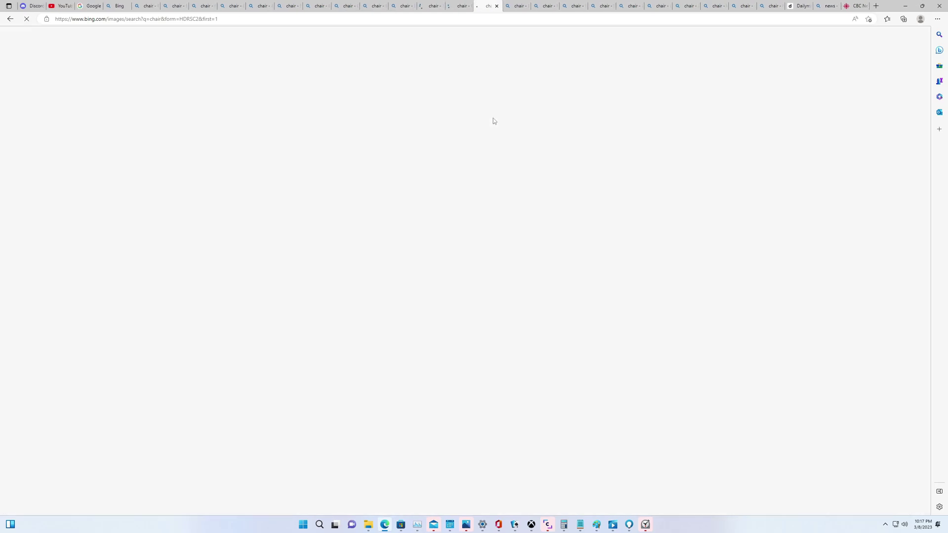
pyautogui.hotkey('ctrl', 'shift', 'k')
pyautogui.hotkey('ctrl', 'shift', 'k')
pyautogui.hotkey('ctrl', 'shift', 'k')
pyautogui.hotkey('ctrl', 'shift', 'k')
pyautogui.hotkey('ctrl', 'shift', 'k')
pyautogui.hotkey('ctrl', 'shift', 'k')
pyautogui.hotkey('ctrl', 'shift', 'k')
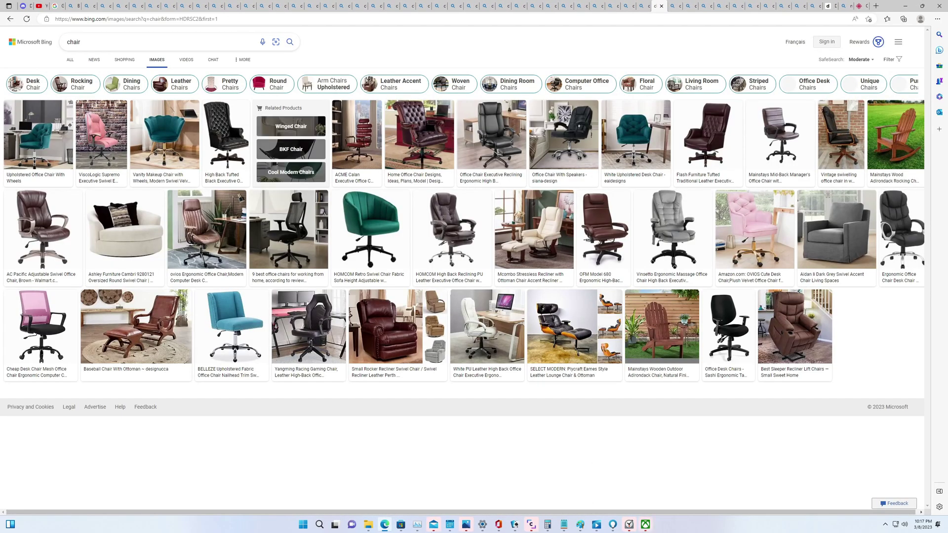
# Step: Bring Task Manager forward to check memory usage and move its window clear of the middle of the page
pyautogui.click(414, 526)
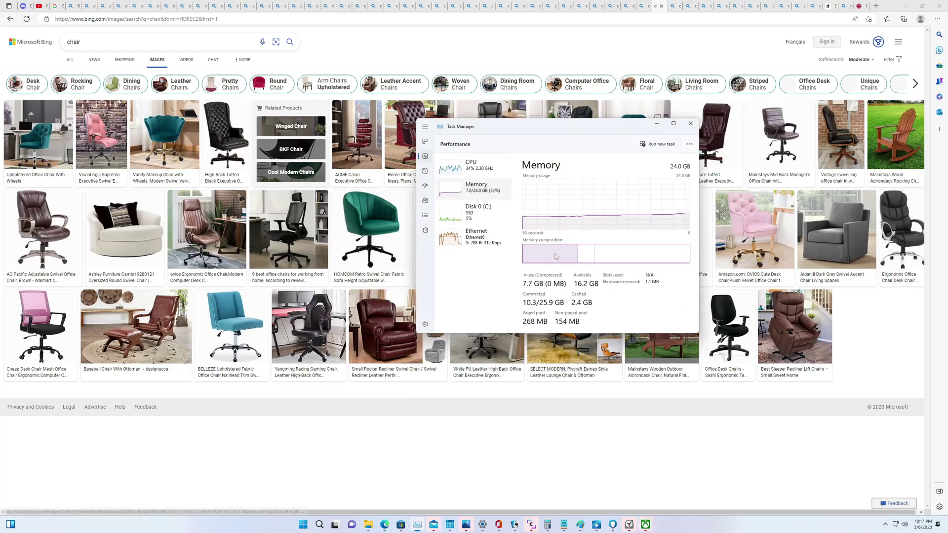
pyautogui.moveTo(562, 130); pyautogui.dragTo(644, 177)
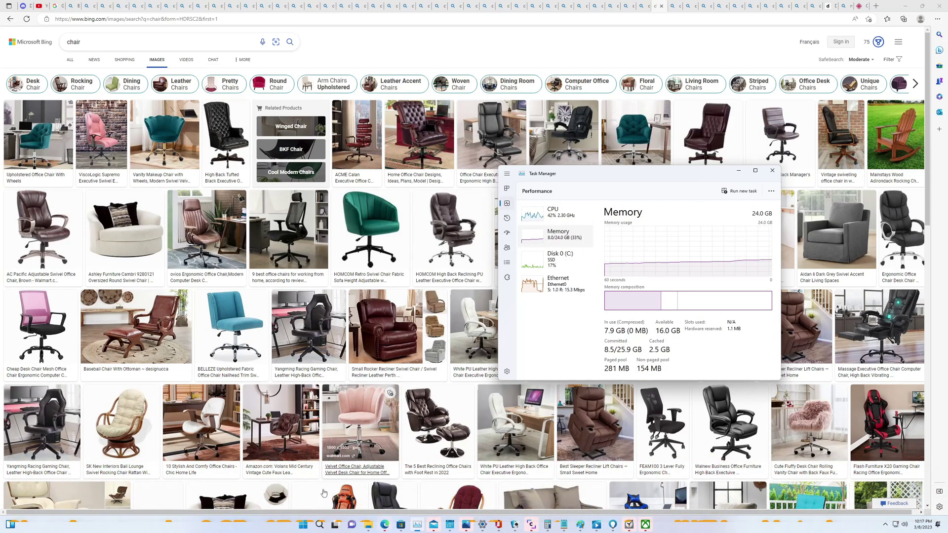
# Step: Launch Windows PowerShell as administrator, approve the elevation request and move its window toward the middle of the desktop
pyautogui.click(305, 525)
pyautogui.moveTo(564, 529)
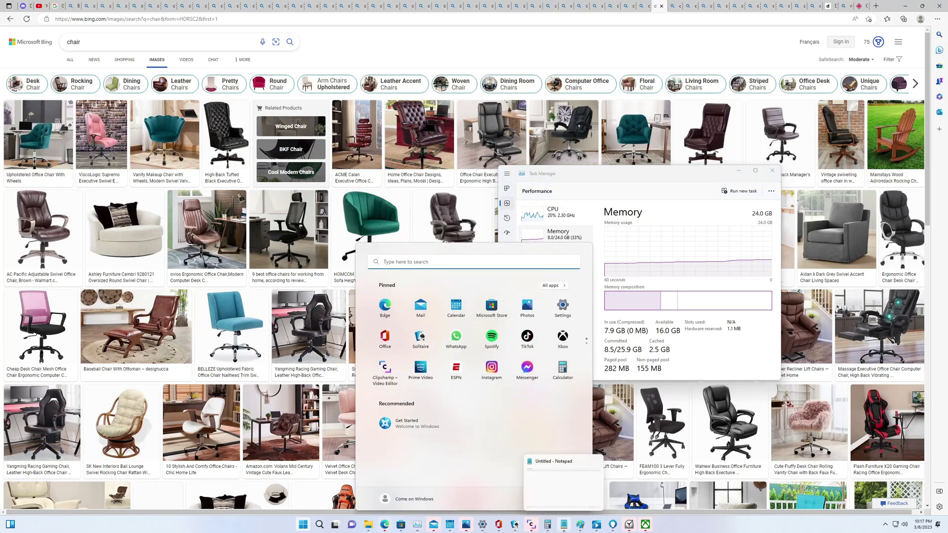
pyautogui.write('powershell')
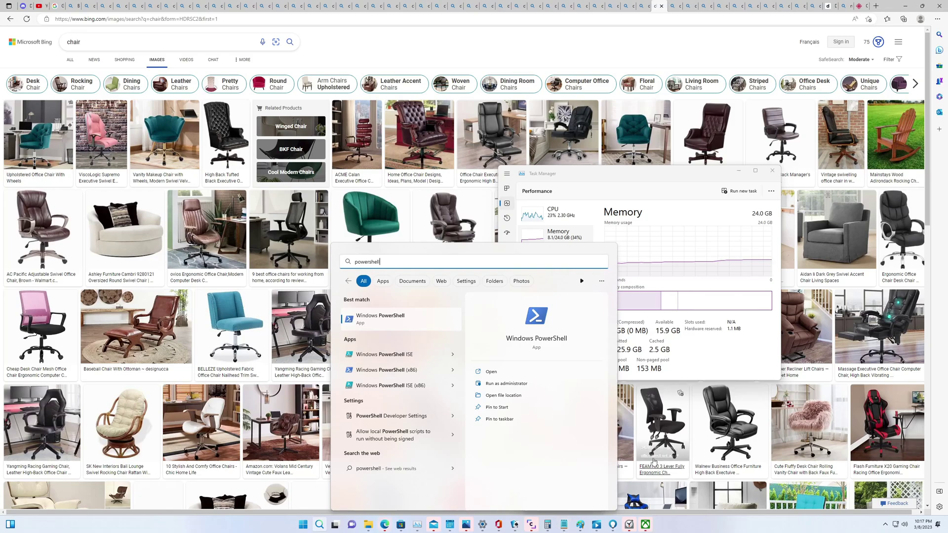
pyautogui.click(517, 384)
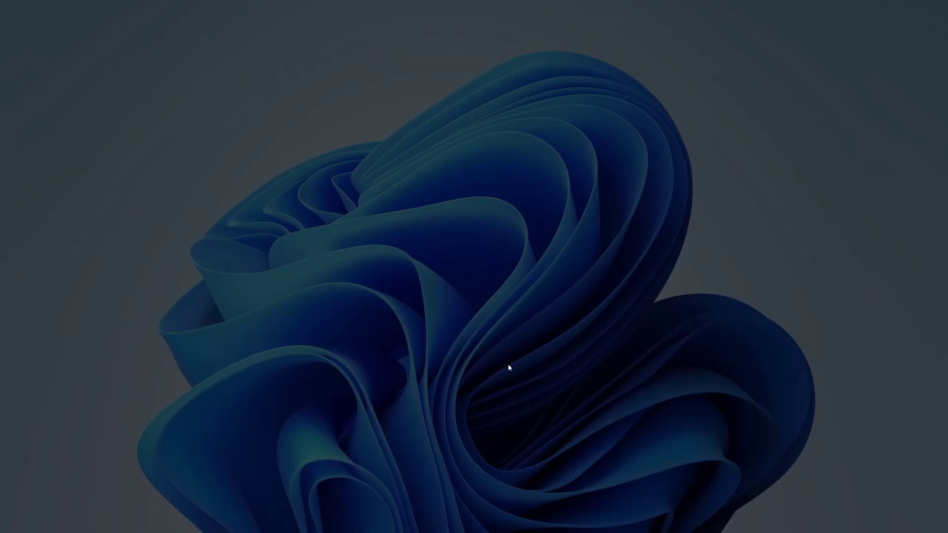
pyautogui.click(434, 320)
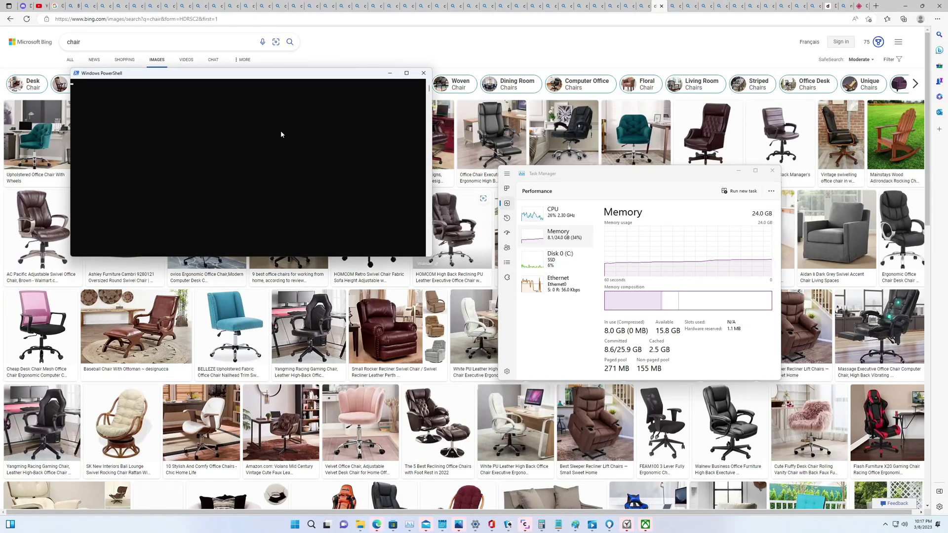
pyautogui.moveTo(181, 78); pyautogui.dragTo(441, 183)
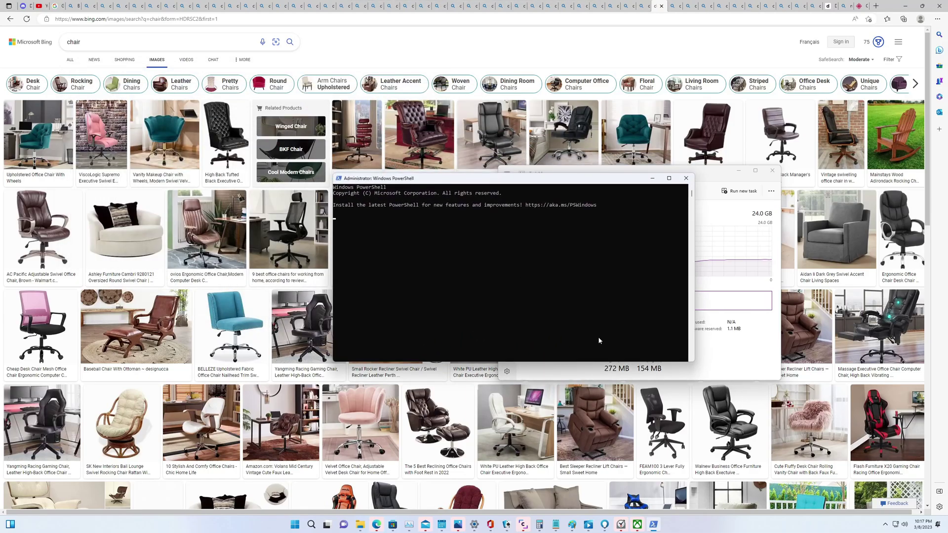
# Step: Run wininit.exe in the administrator PowerShell window
pyautogui.write('winini')
pyautogui.write('t')
pyautogui.write('xe')
pyautogui.press('Return')
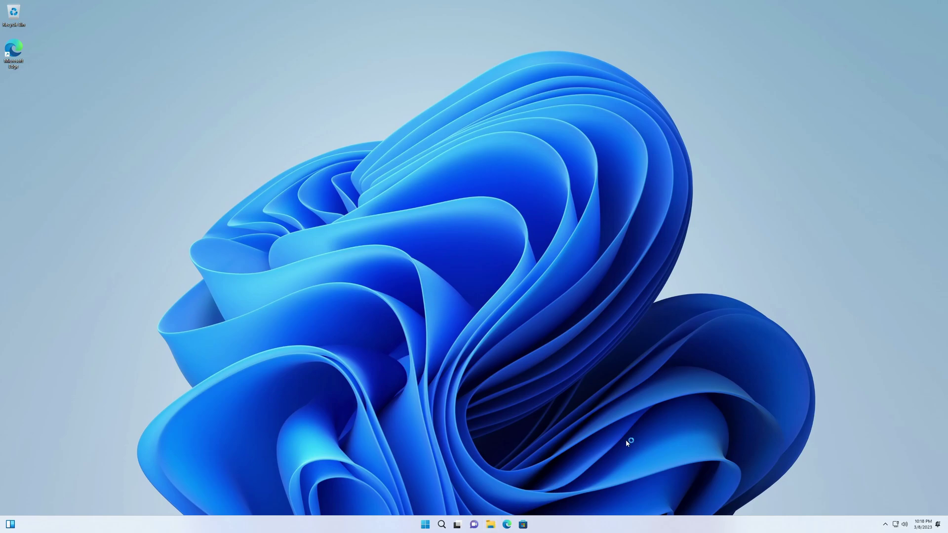
# Step: Check the free space on Local Disk (C:) in This PC, and close the window
pyautogui.press('super+e')
pyautogui.click(296, 305)
pyautogui.click(353, 271)
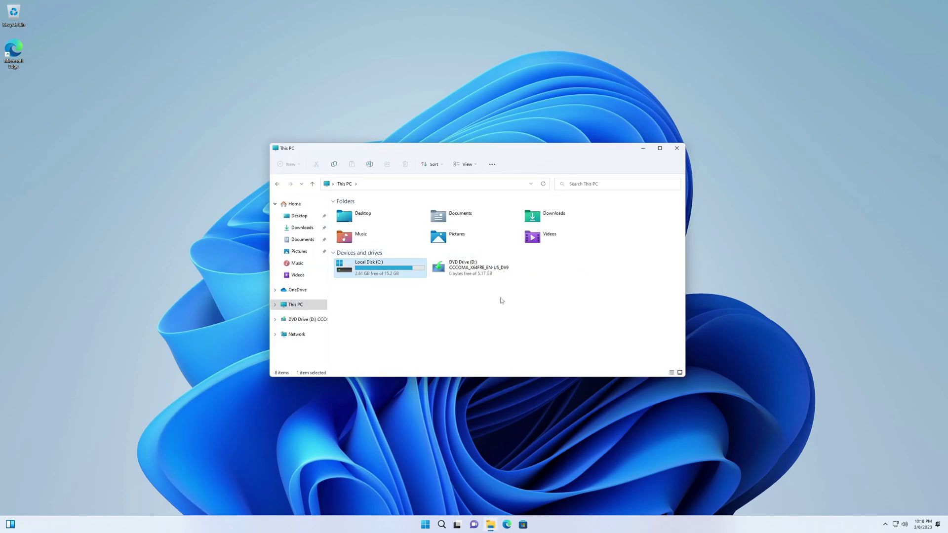
pyautogui.click(426, 324)
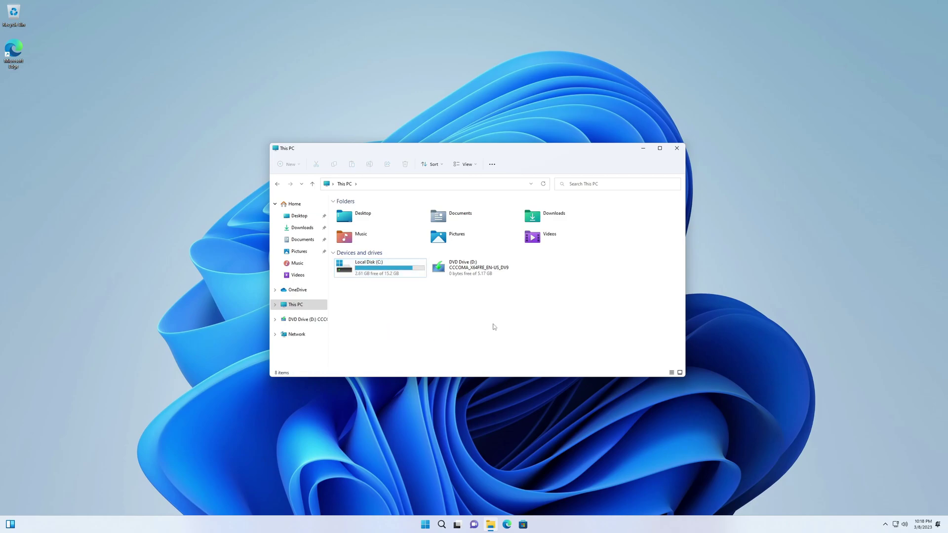
pyautogui.click(678, 149)
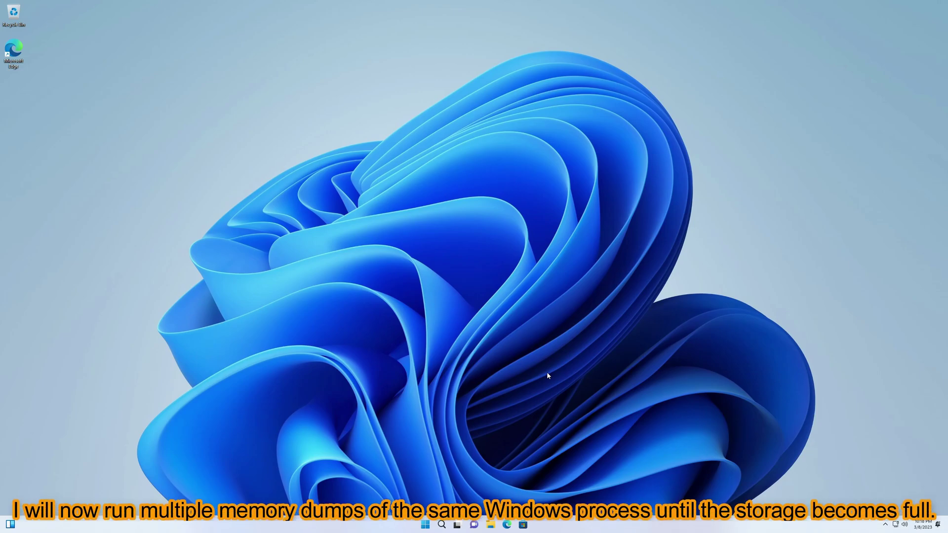
# Step: Open Task Manager and view the memory performance graph
pyautogui.hotkey('ctrl', 'shift', 'Escape')
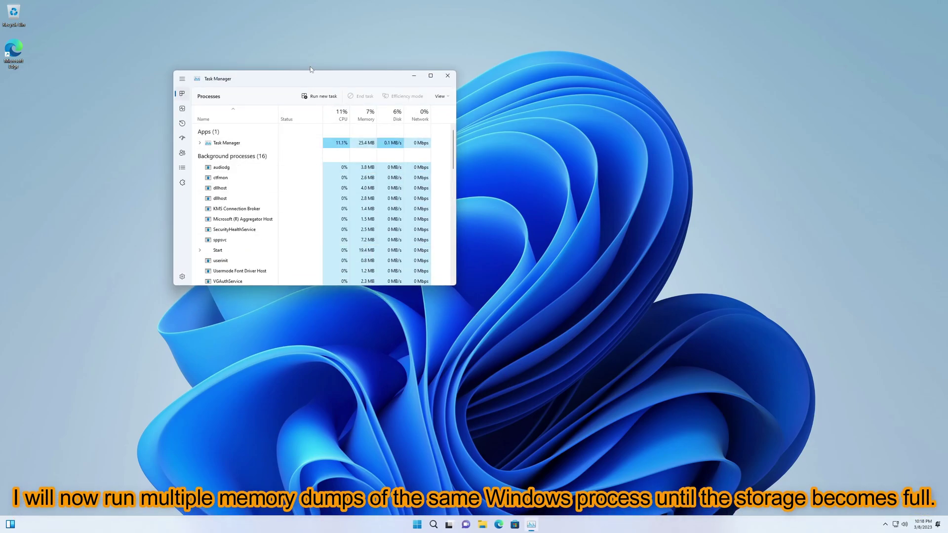
pyautogui.moveTo(310, 75); pyautogui.dragTo(497, 95)
pyautogui.click(368, 125)
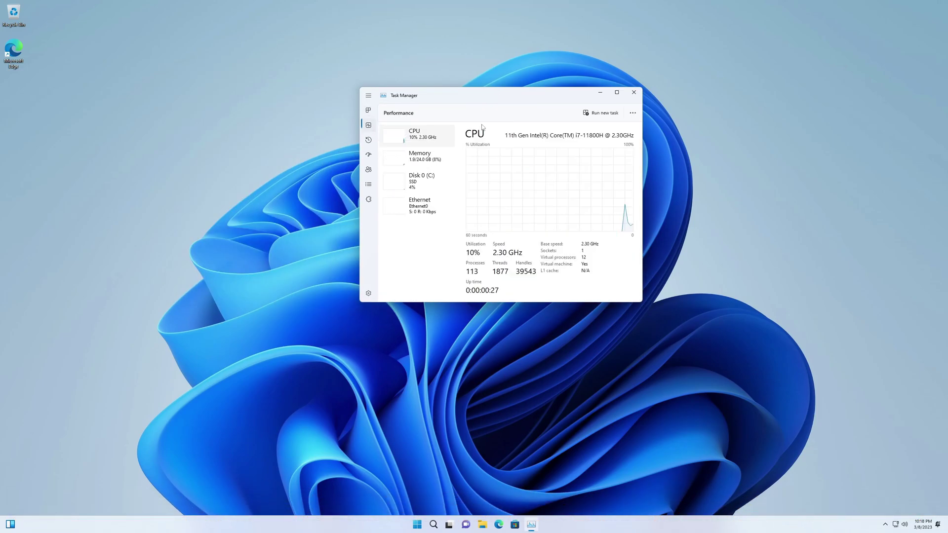
pyautogui.click(447, 157)
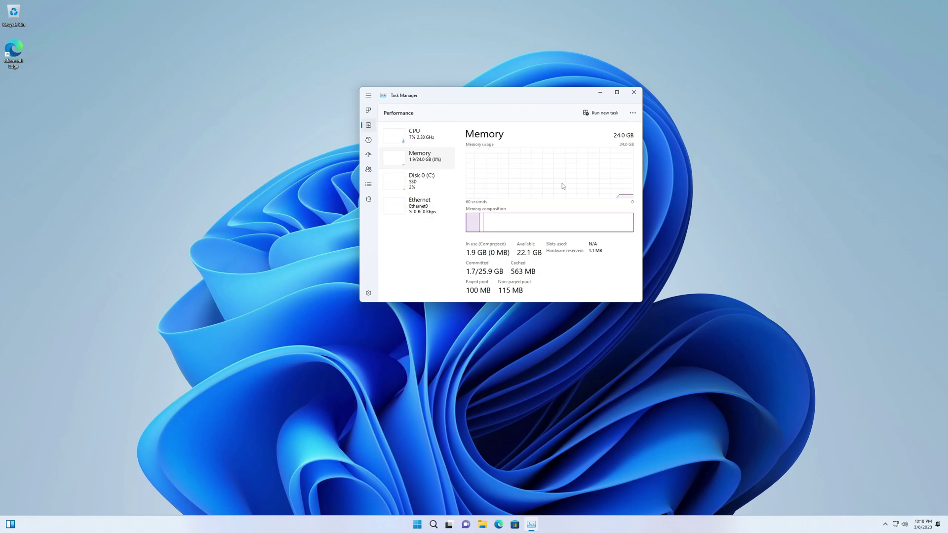
# Step: Show the detailed process list in a maximized Task Manager, sorted by highest memory use
pyautogui.click(369, 185)
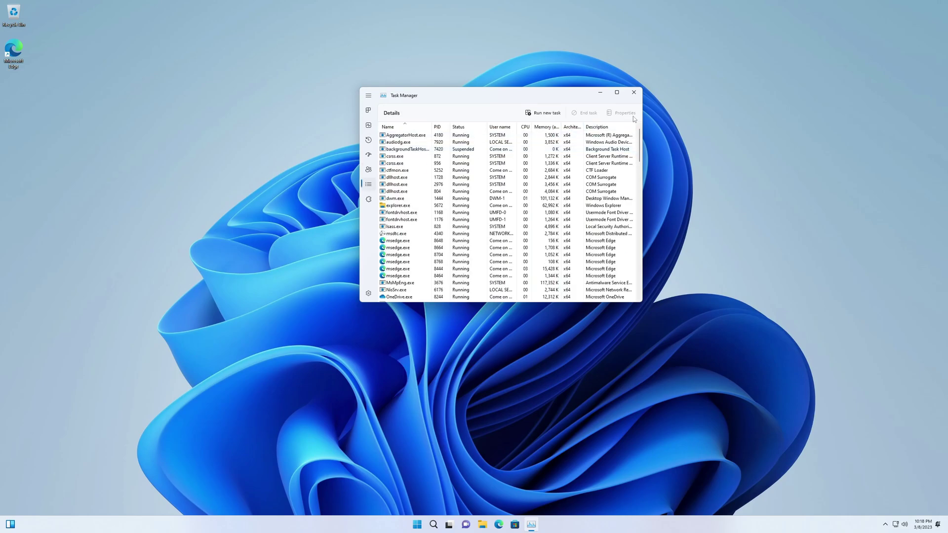
pyautogui.click(618, 92)
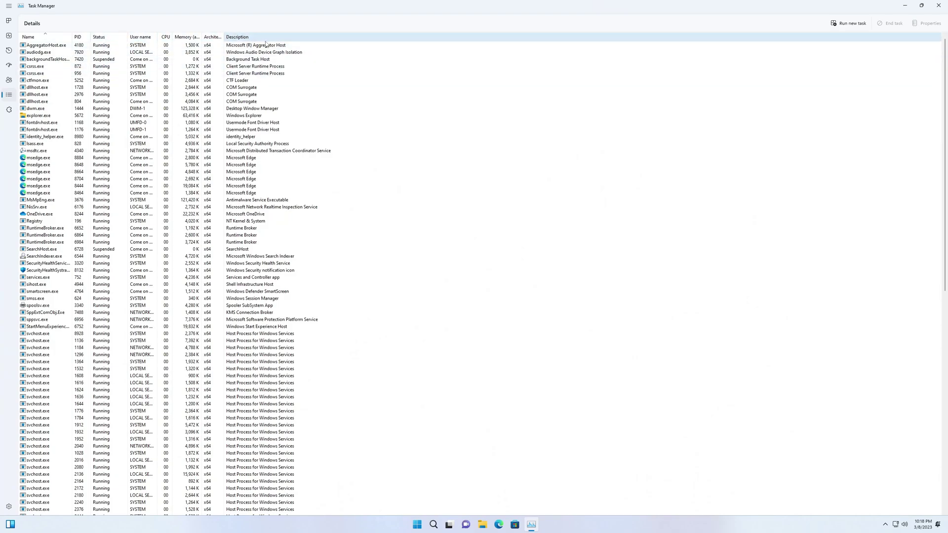
pyautogui.click(182, 39)
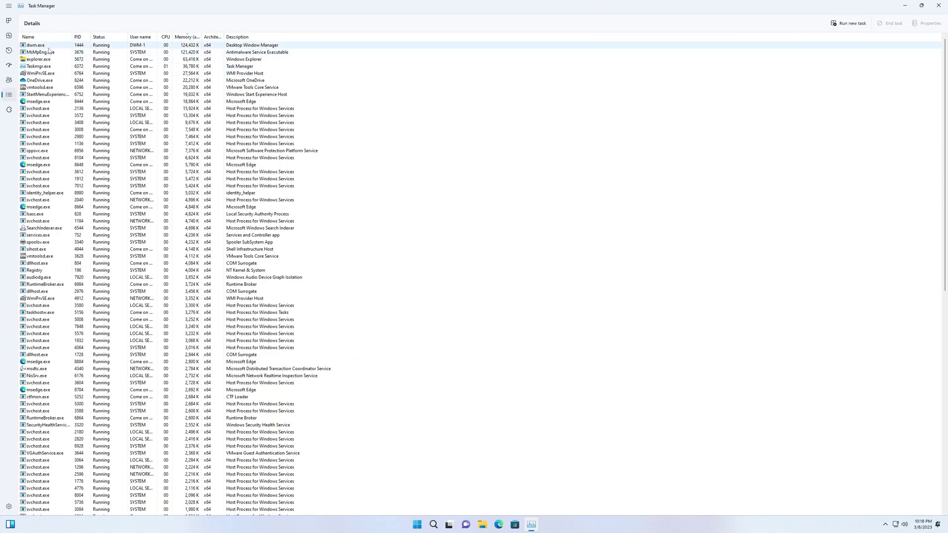
# Step: Create a memory dump file of the dwm.exe process three times in a row
pyautogui.click(63, 47)
pyautogui.rightClick(64, 47)
pyautogui.click(103, 157)
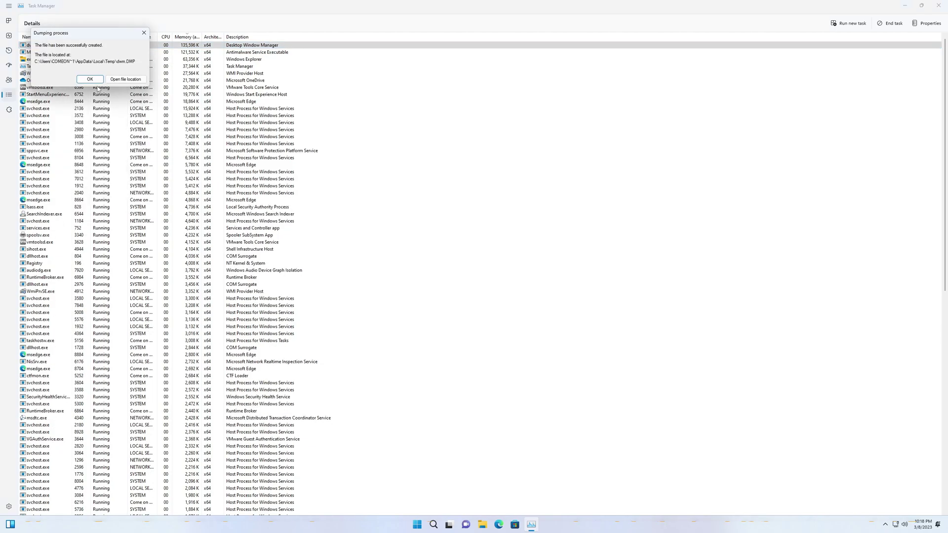
pyautogui.rightClick(40, 46)
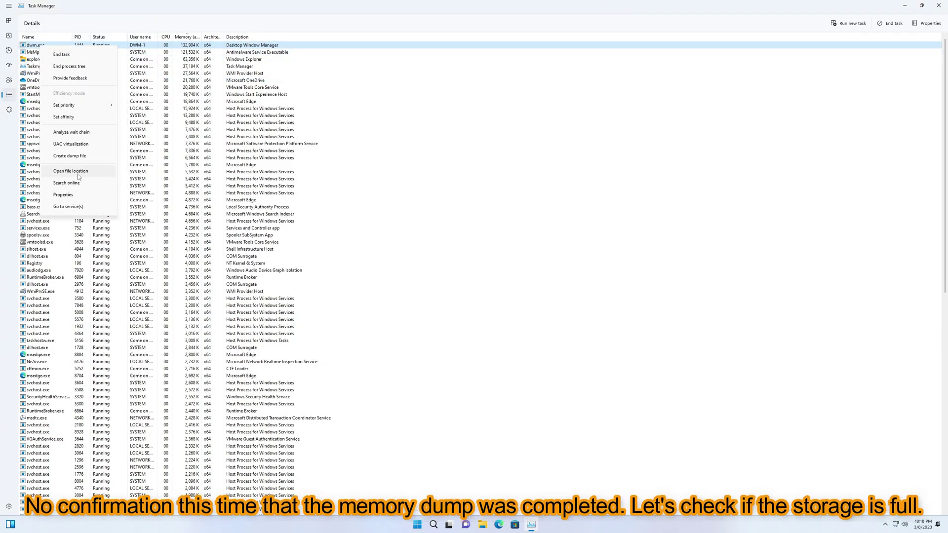
pyautogui.click(72, 155)
pyautogui.rightClick(88, 47)
pyautogui.click(118, 156)
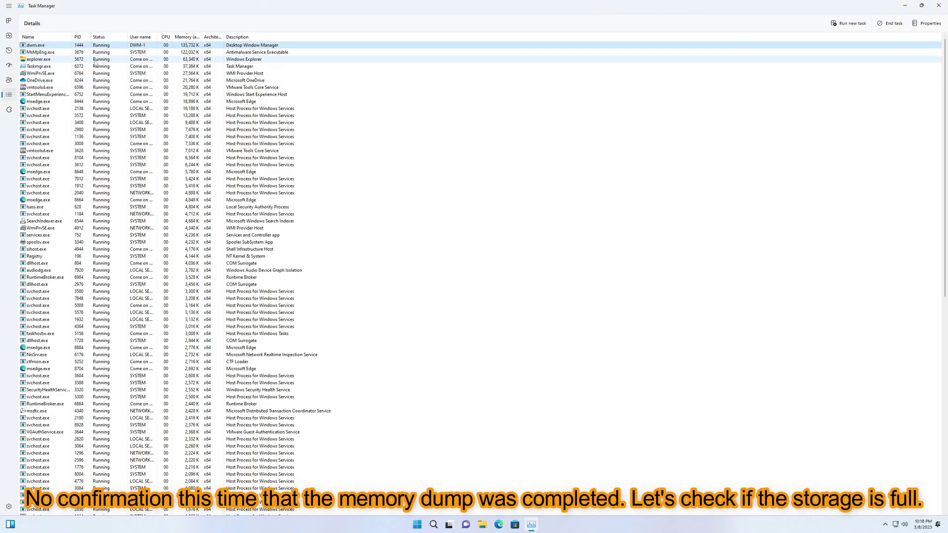
# Step: Create two more memory dump files of the dwm.exe process, and dismiss the dump dialog
pyautogui.rightClick(88, 47)
pyautogui.click(123, 156)
pyautogui.rightClick(88, 47)
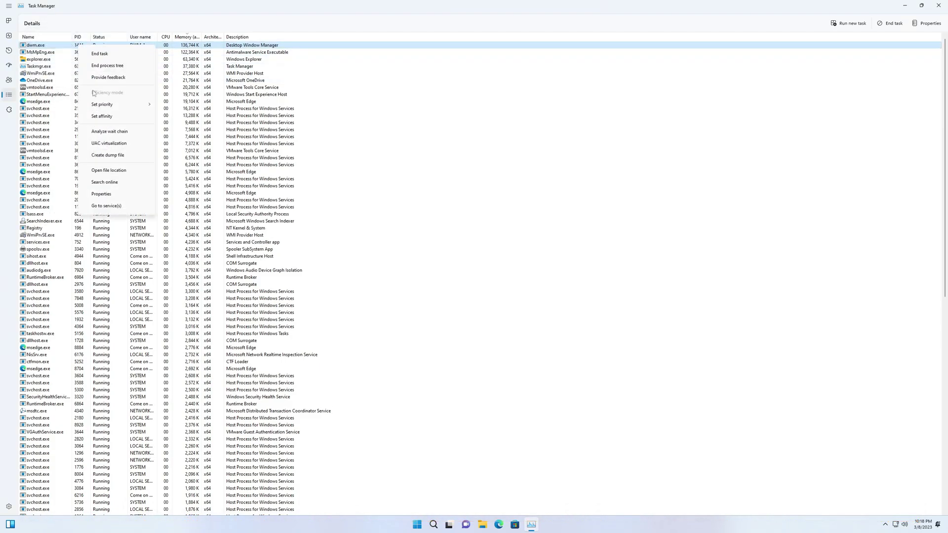
pyautogui.click(119, 156)
pyautogui.click(90, 79)
# Step: Check the free space on Local Disk (C:) in This PC, and close the window
pyautogui.click(482, 524)
pyautogui.click(296, 309)
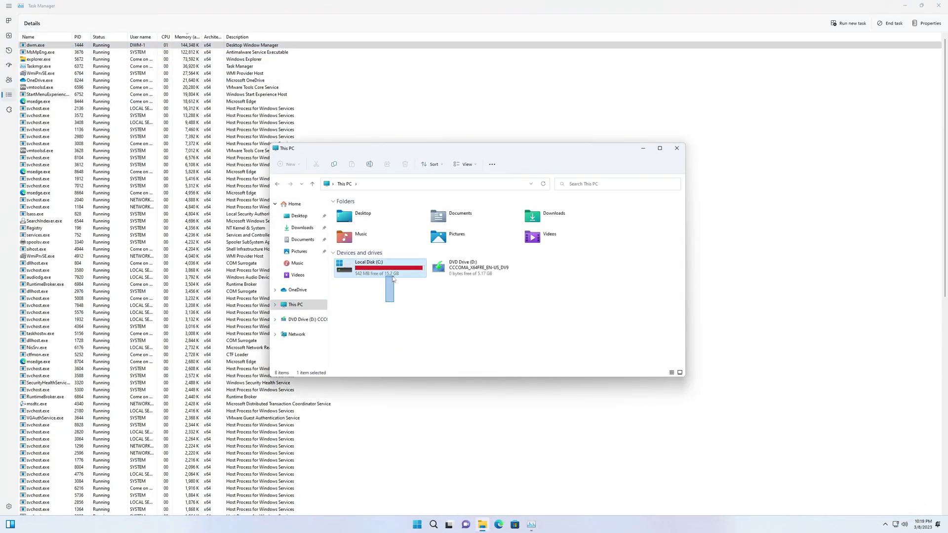
pyautogui.click(677, 149)
# Step: Create a memory dump file of the dwm.exe process twice more, dismissing the dialog after each dump
pyautogui.rightClick(50, 49)
pyautogui.click(70, 157)
pyautogui.click(91, 79)
pyautogui.rightClick(42, 47)
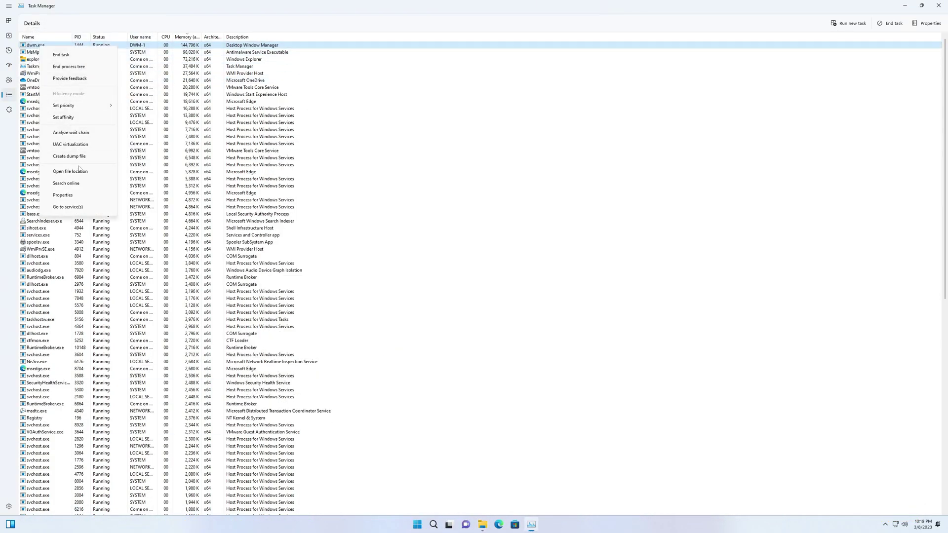
pyautogui.click(78, 156)
pyautogui.click(123, 78)
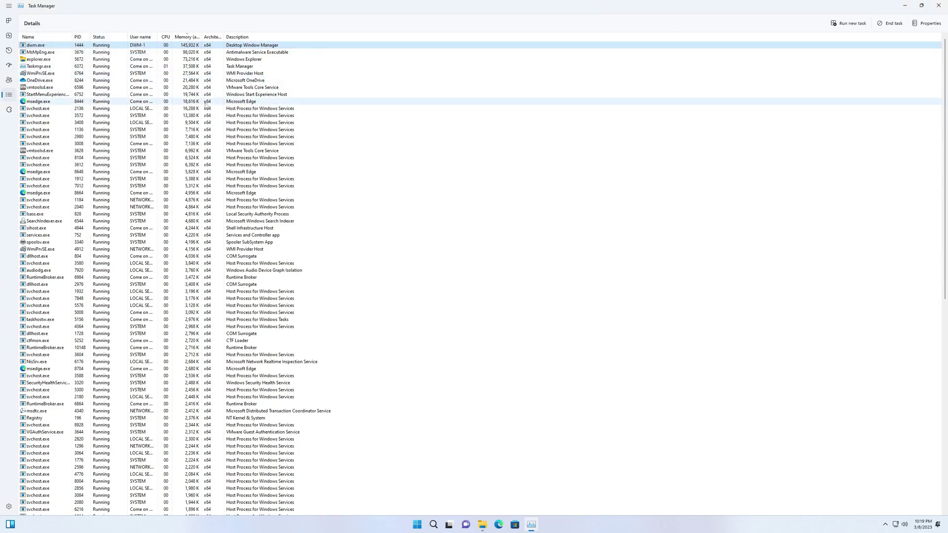
# Step: Open This PC again and check the remaining free space on Local Disk (C:)
pyautogui.click(483, 524)
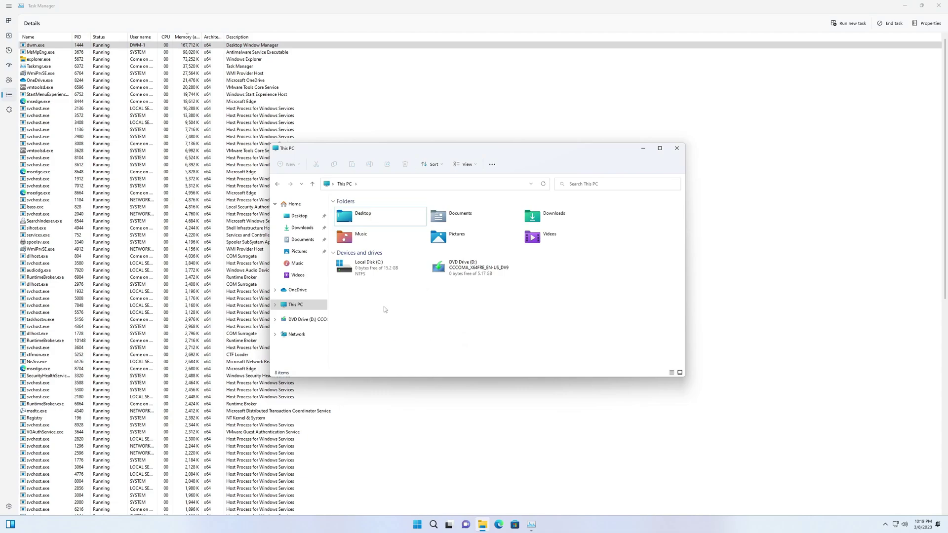
pyautogui.moveTo(385, 310); pyautogui.dragTo(471, 320)
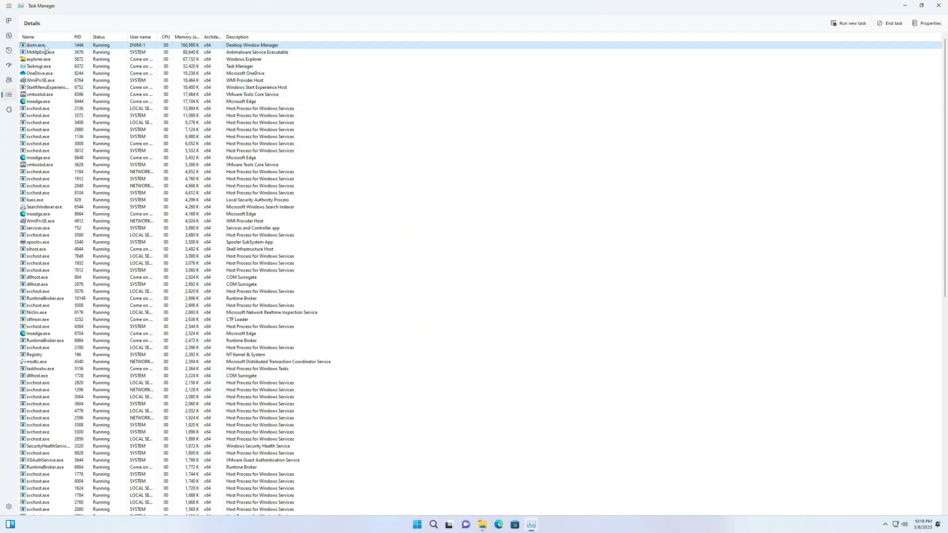
# Step: Create another memory dump file of the dwm.exe process in Task Manager
pyautogui.rightClick(48, 45)
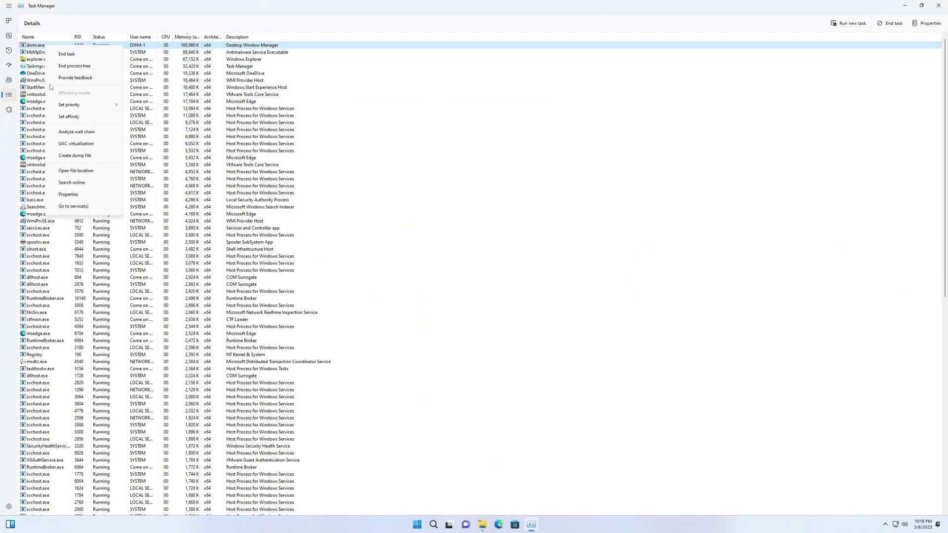
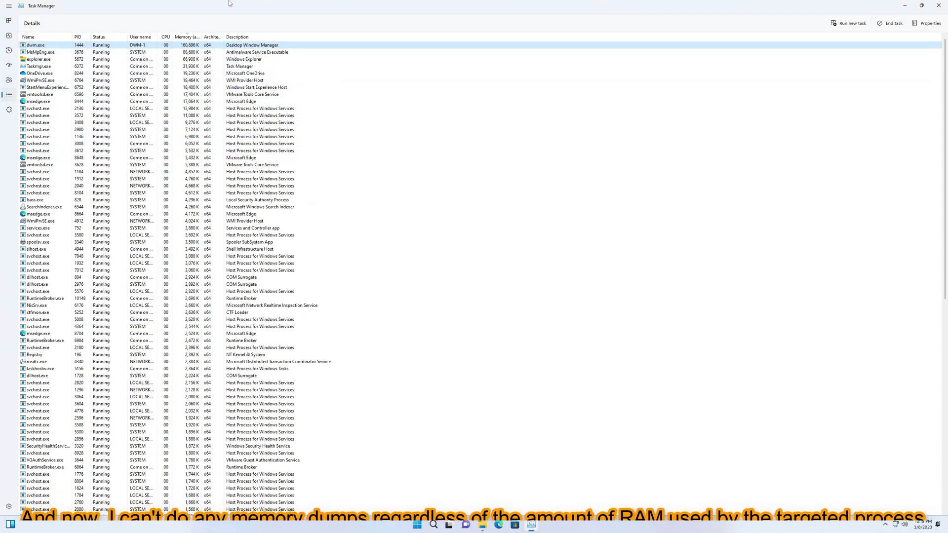
# Step: Restore Task Manager to a smaller window and try to create a memory dump file of the OneDrive.exe process
pyautogui.moveTo(228, 3); pyautogui.dragTo(390, 102)
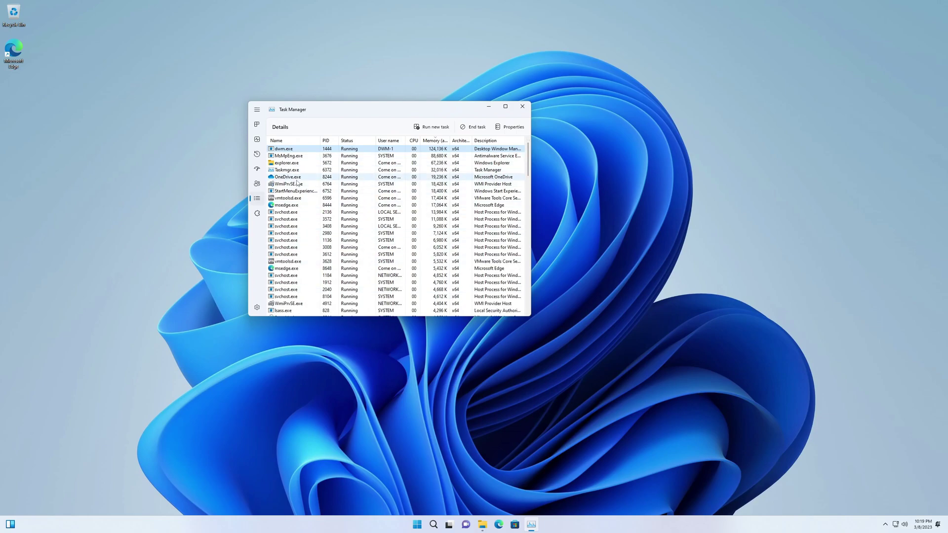
pyautogui.rightClick(282, 176)
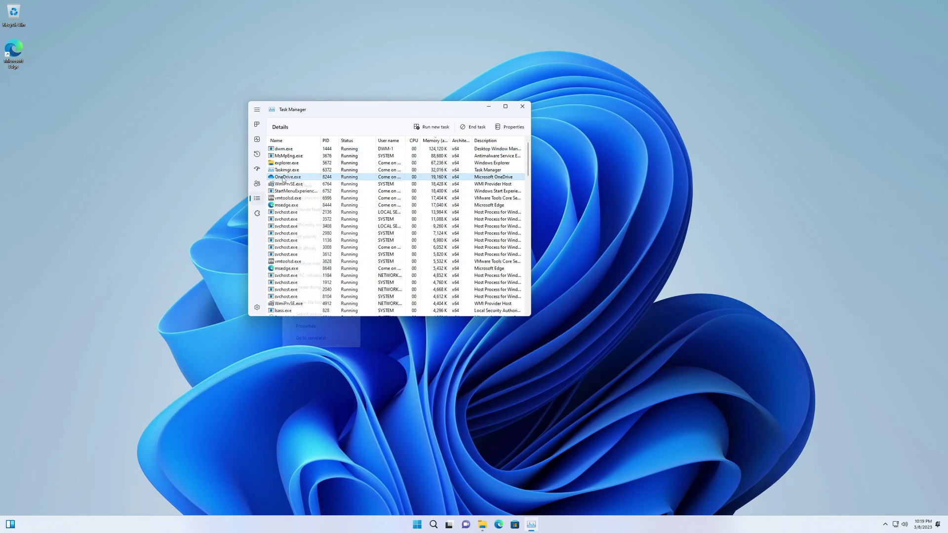
pyautogui.click(346, 287)
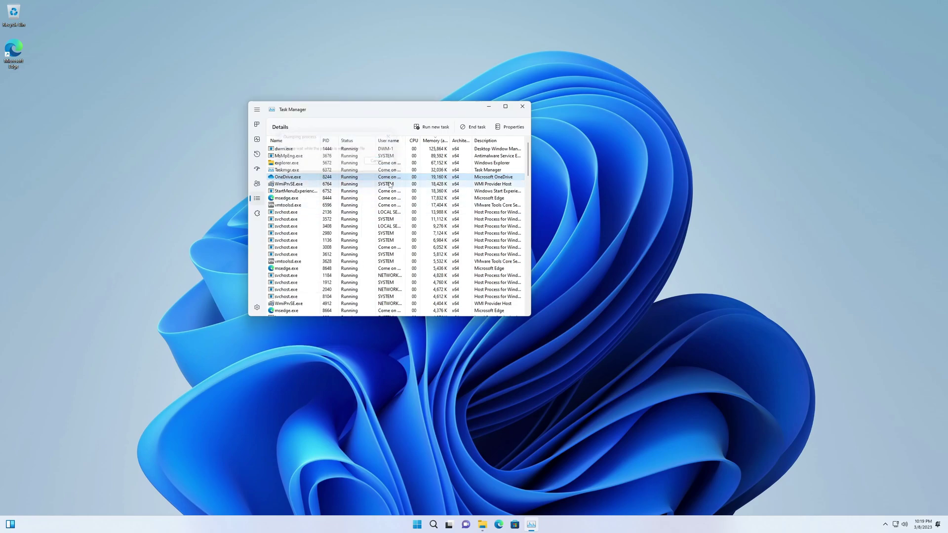
# Step: Try to create a memory dump file of the suspended SearchHost.exe process near the end of the process list
pyautogui.scroll(-15, 314, 189)
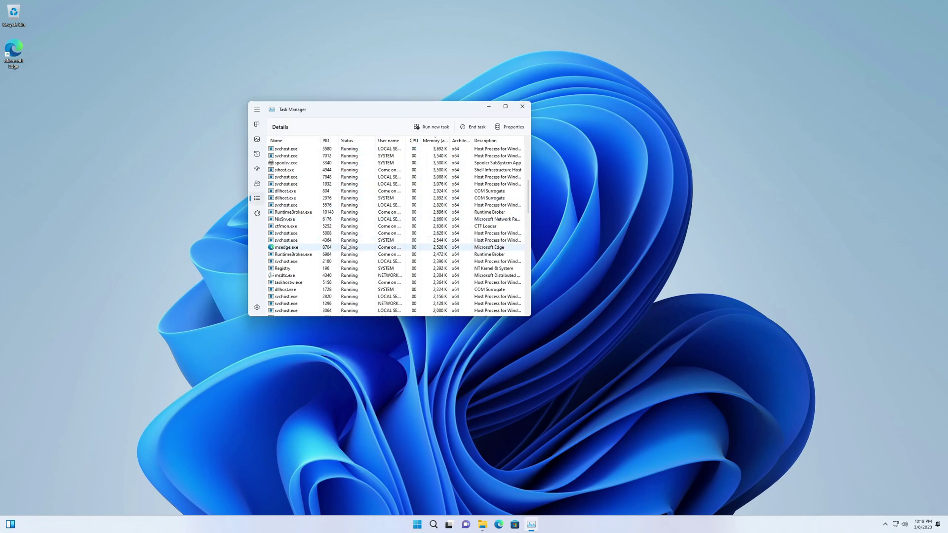
pyautogui.scroll(-10, 451, 268)
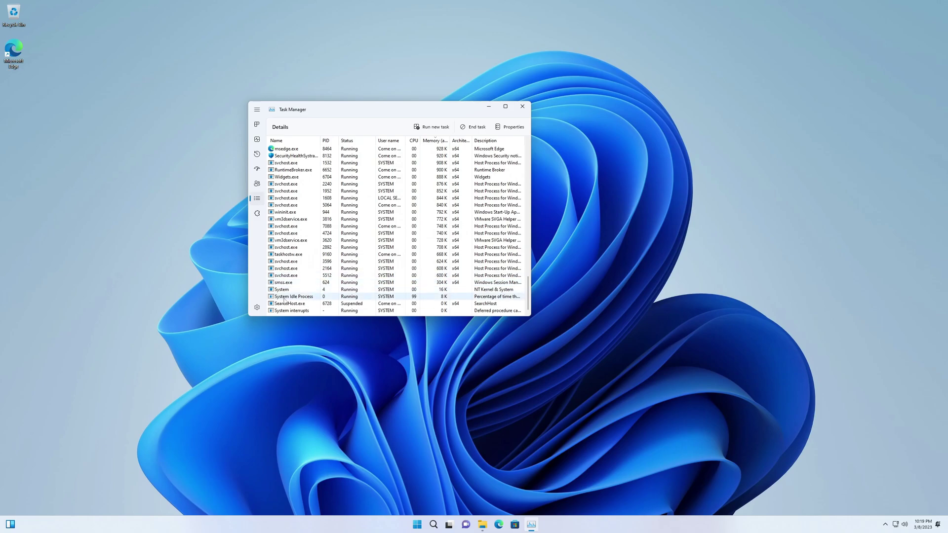
pyautogui.click(292, 310)
pyautogui.rightClick(292, 312)
pyautogui.click(290, 304)
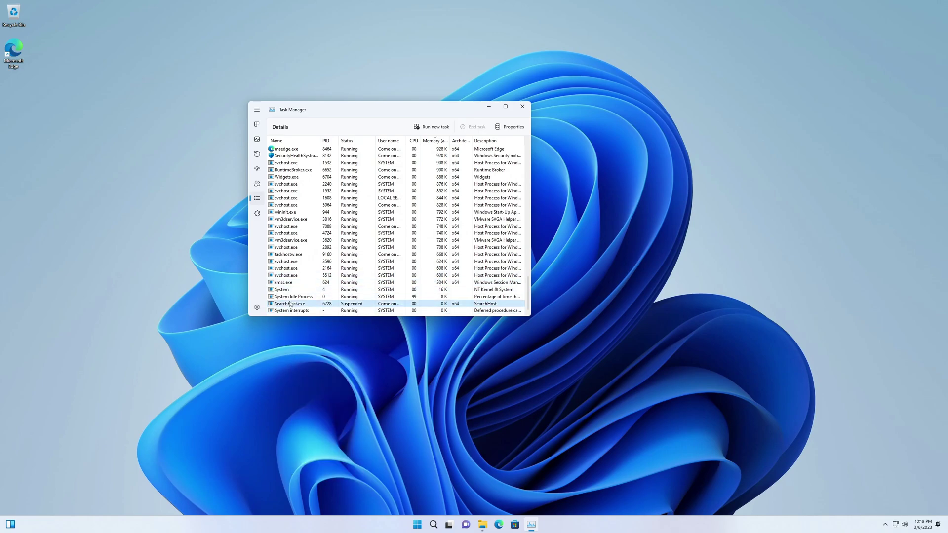
pyautogui.rightClick(291, 306)
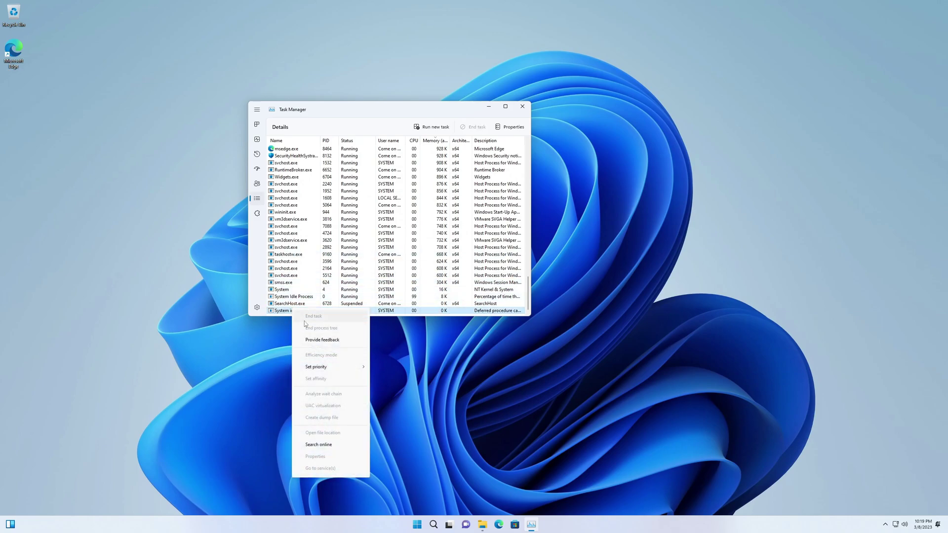
pyautogui.click(294, 307)
pyautogui.rightClick(295, 307)
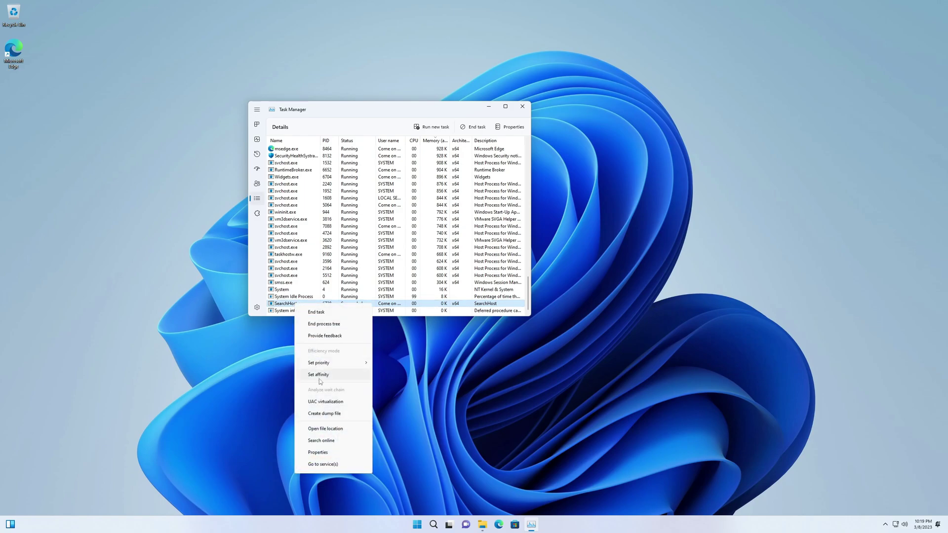
pyautogui.click(326, 414)
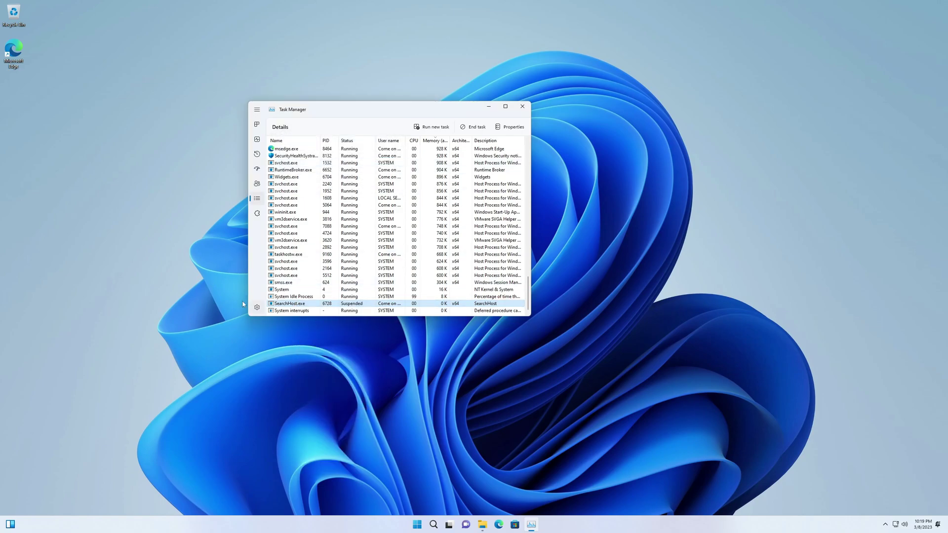
# Step: Try to create a memory dump file of the smss.exe process and dismiss the resulting dialog
pyautogui.rightClick(428, 283)
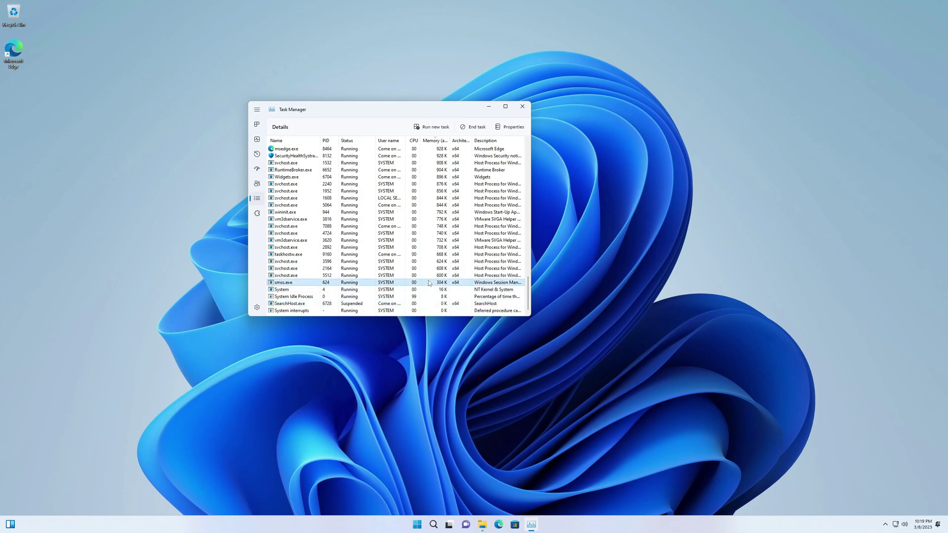
pyautogui.click(452, 393)
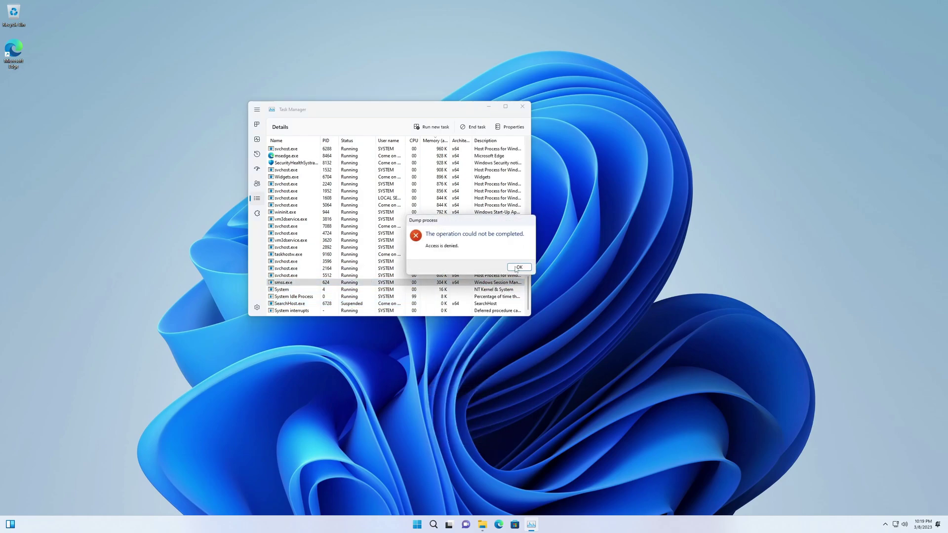
pyautogui.click(519, 267)
# Step: Check the available actions for the System process, and try to create a memory dump file of the taskhostw.exe process
pyautogui.rightClick(341, 289)
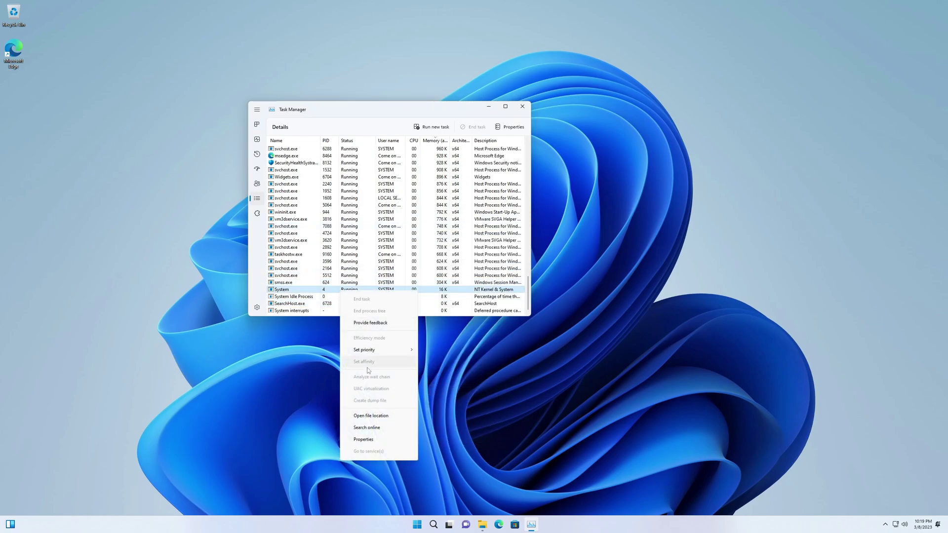
pyautogui.click(297, 258)
pyautogui.rightClick(297, 257)
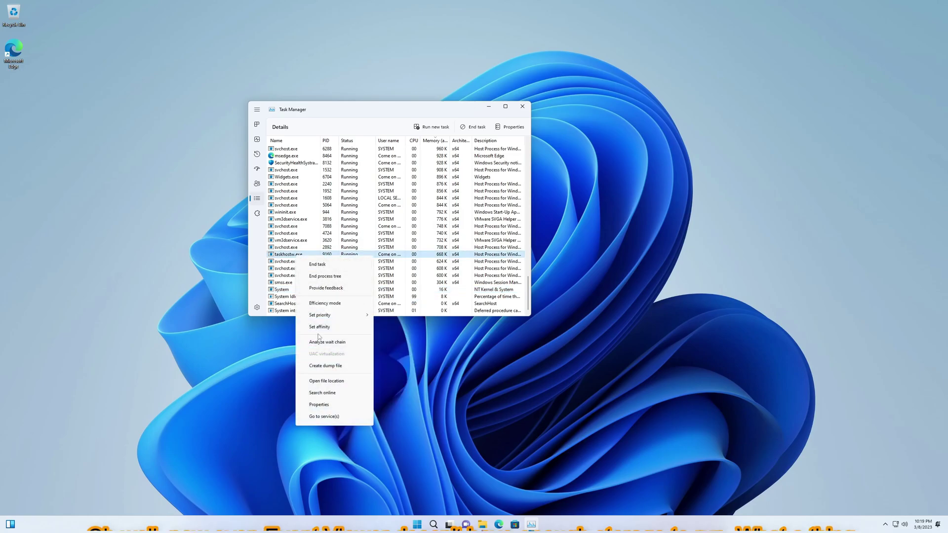
pyautogui.click(336, 364)
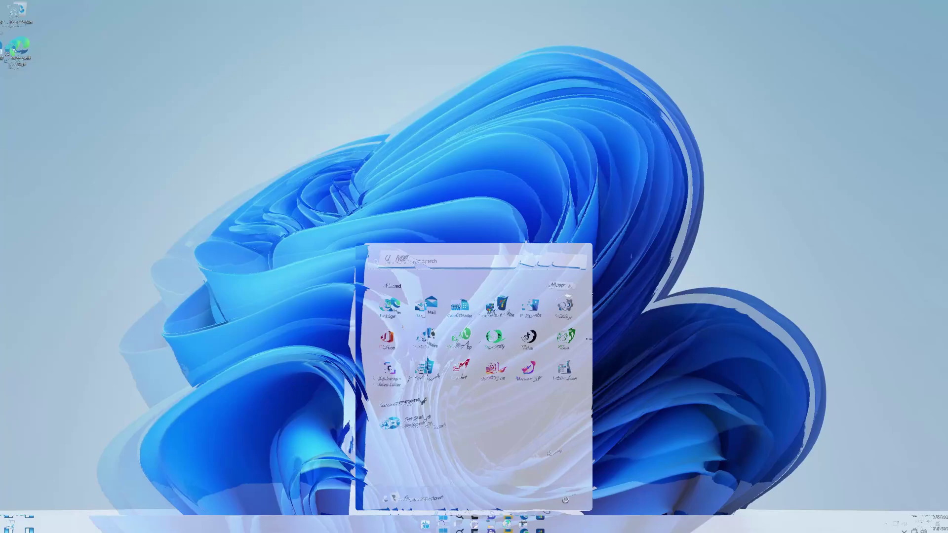
# Step: Search Windows for "event", try to launch Event Viewer, and dismiss its message
pyautogui.write('event')
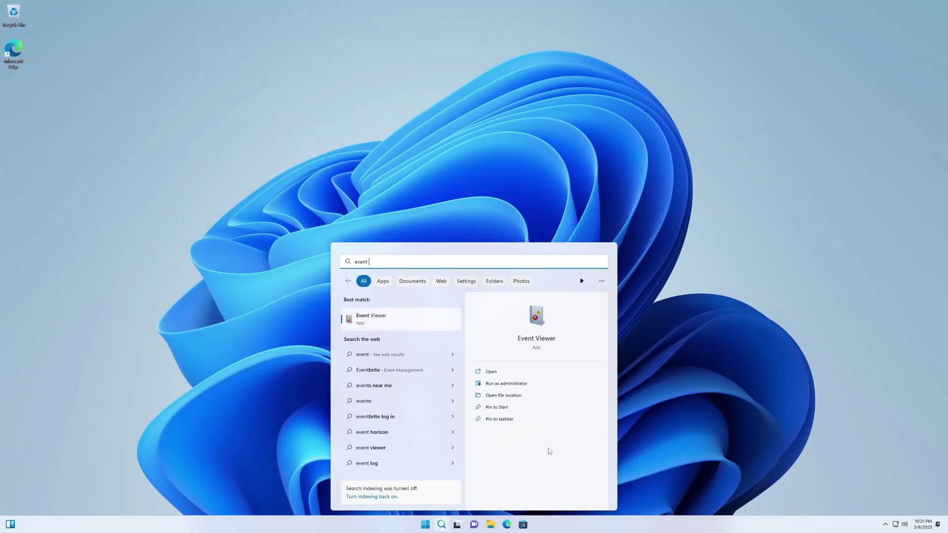
pyautogui.press('Return')
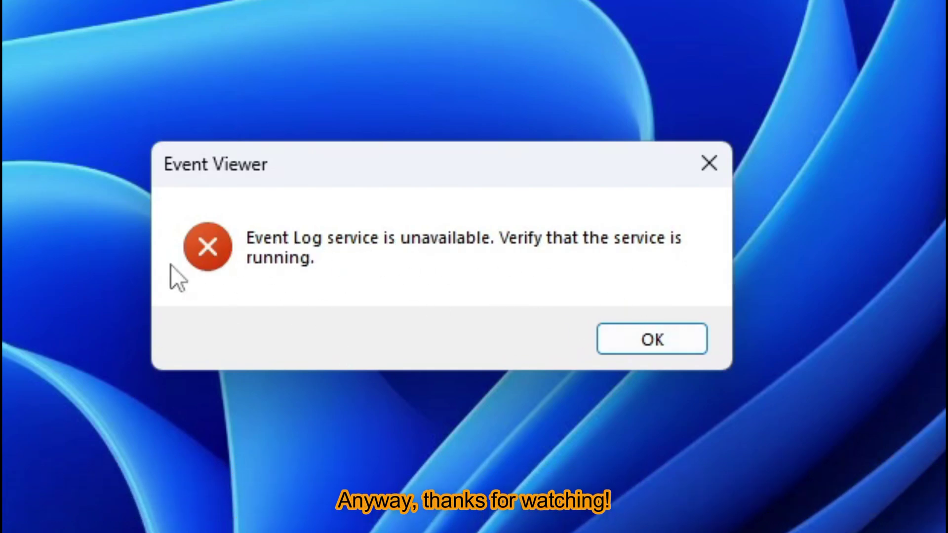
pyautogui.click(652, 340)
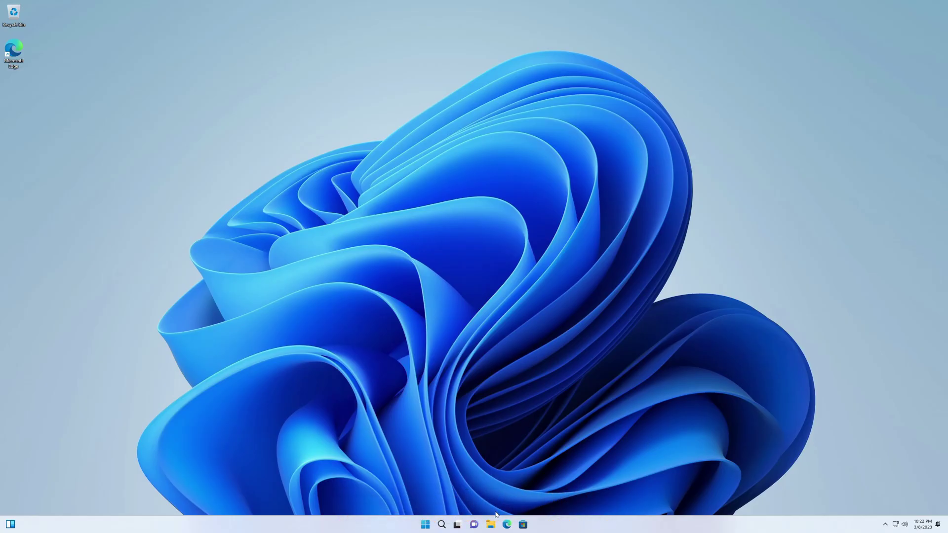
# Step: Open Task Manager's performance view and examine the memory usage and the details of Disk 0 (C:)
pyautogui.hotkey('ctrl', 'shift', 'Escape')
pyautogui.click(128, 153)
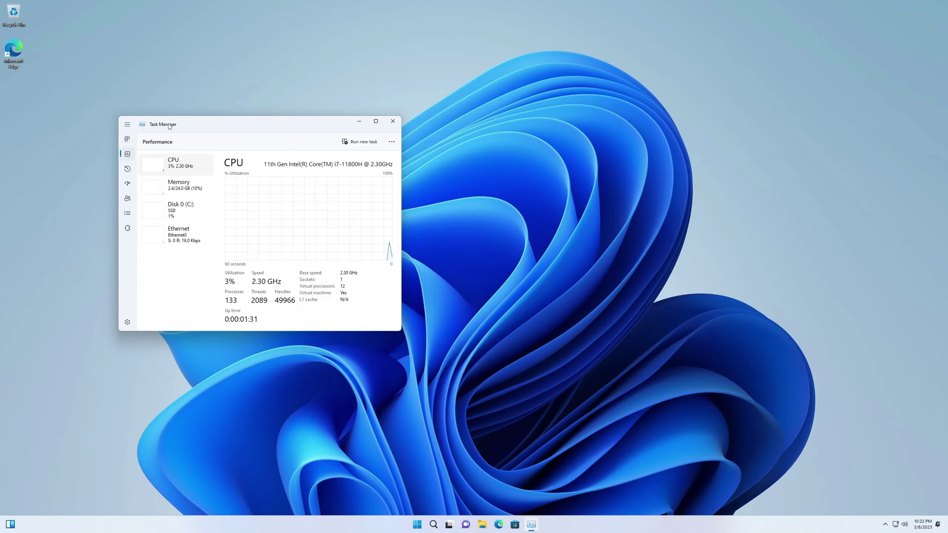
pyautogui.moveTo(168, 126); pyautogui.dragTo(470, 124)
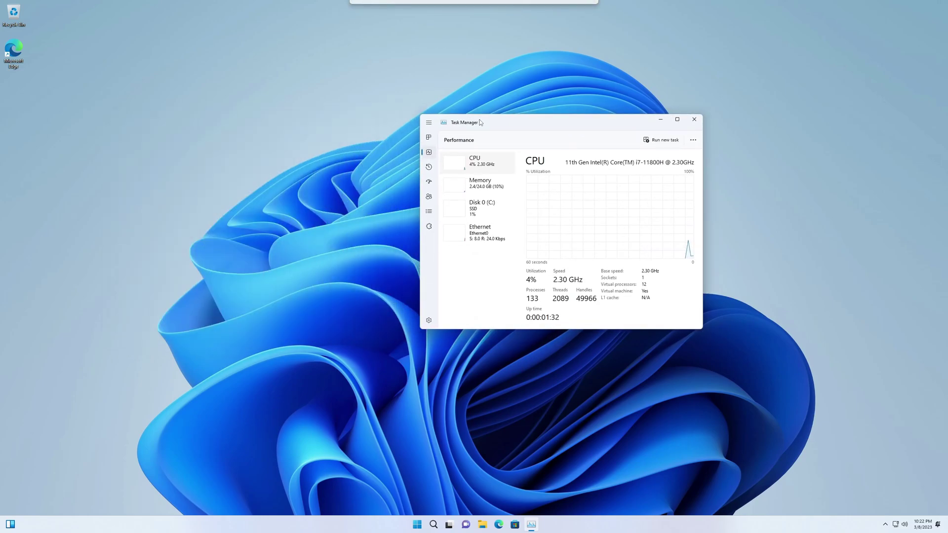
pyautogui.click(473, 186)
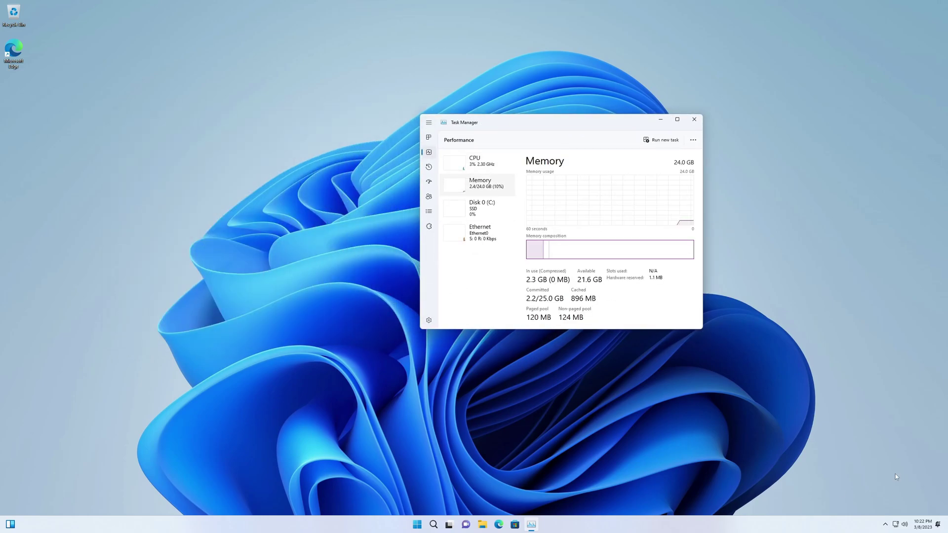
pyautogui.click(475, 207)
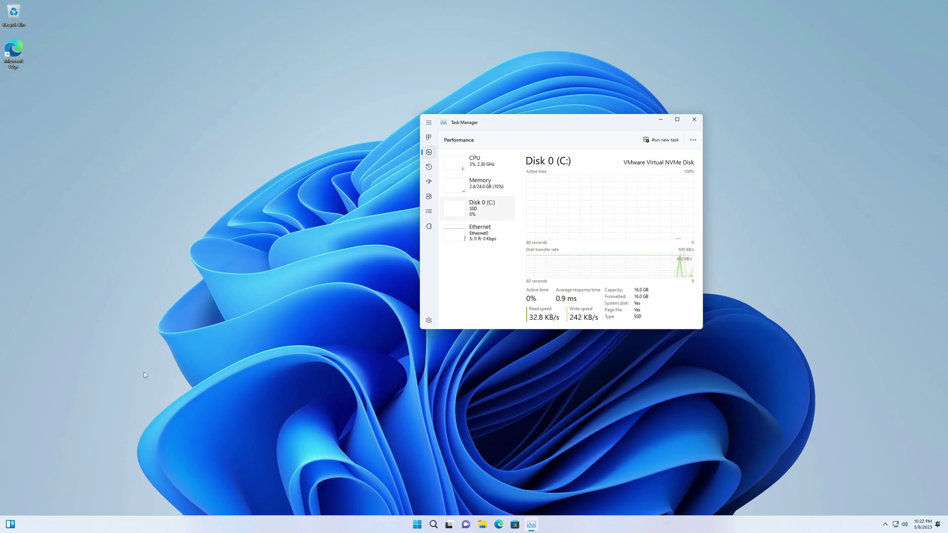